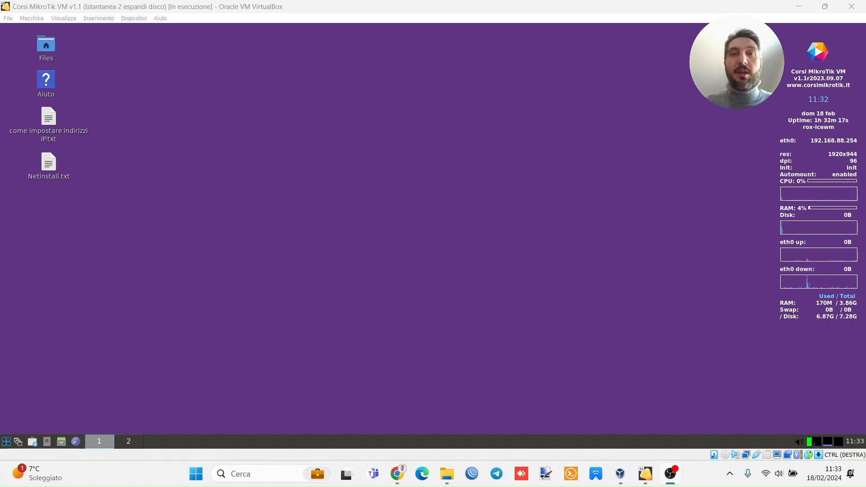
Step: Switch to the browser to view the Corsi MikroTik home page and the MikroTik Professionals Conference site
key(ctrl+super+Right)
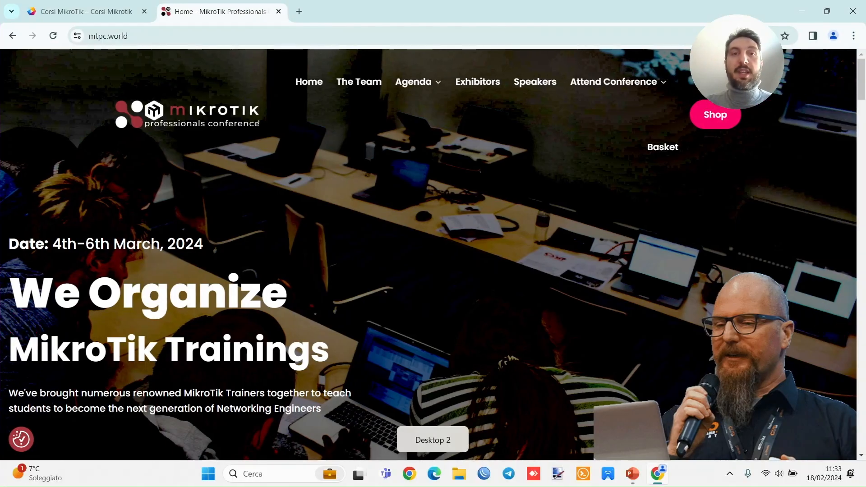
click(115, 12)
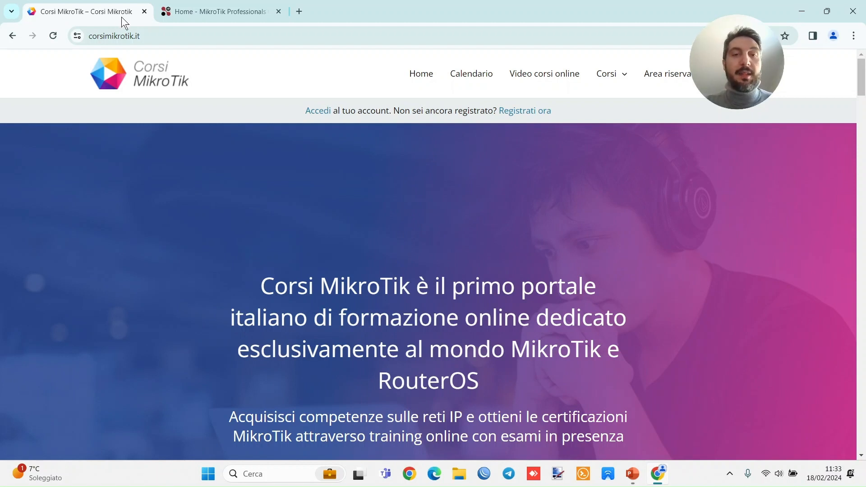
click(228, 18)
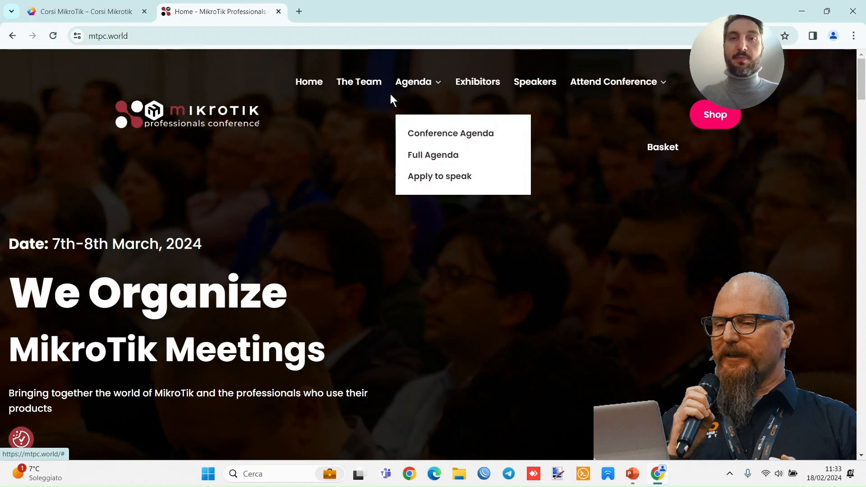
click(104, 12)
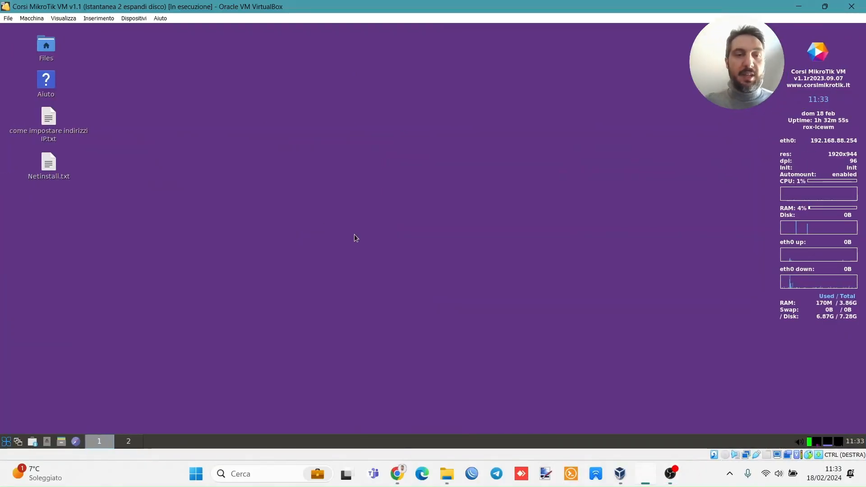
right_click(355, 235)
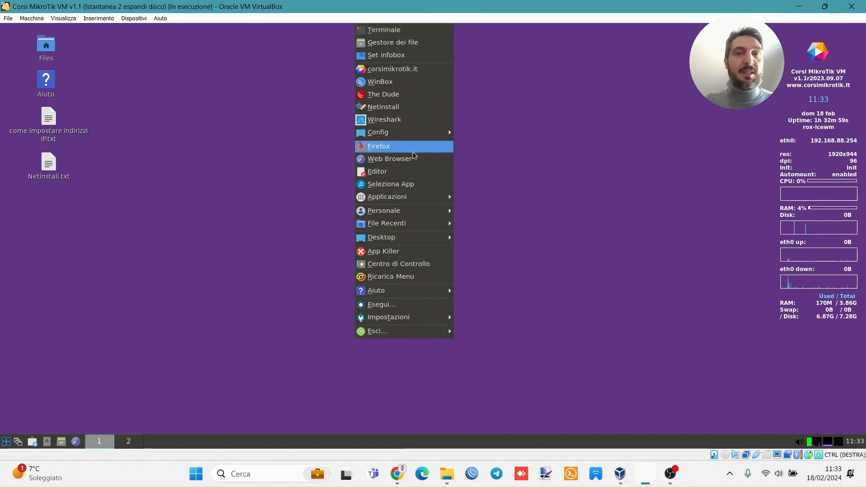
click(234, 206)
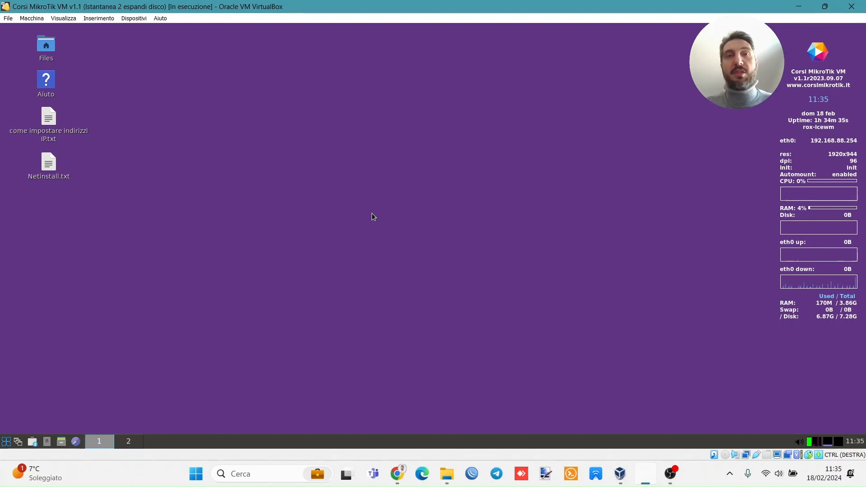
Step: Switch to the browser and look through the free "Corsi MikroTik VM (download gratuito)" course page among the online video courses
key(ctrl+super+Right)
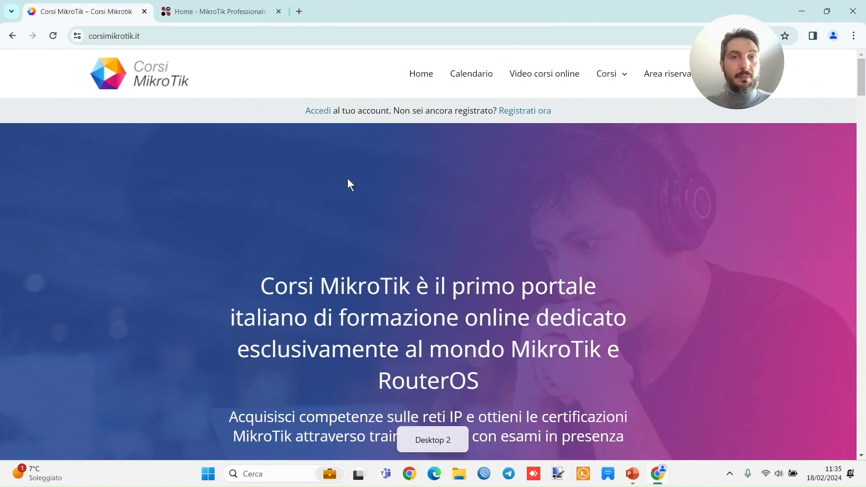
click(558, 80)
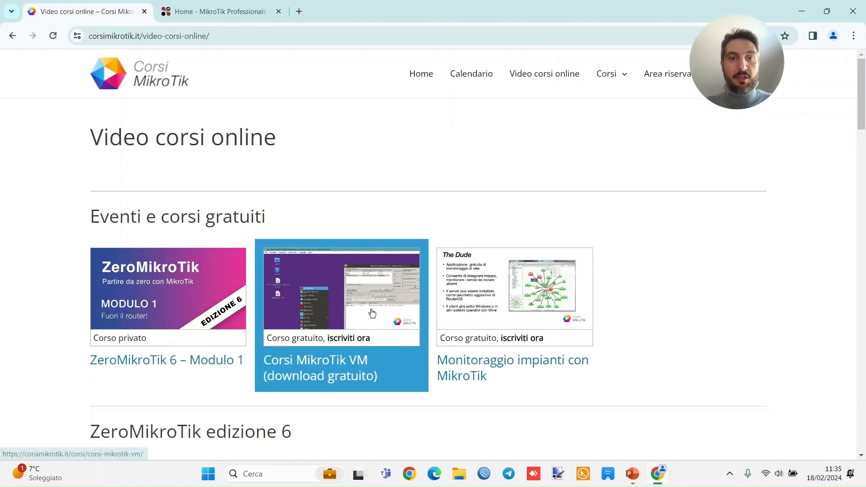
click(372, 310)
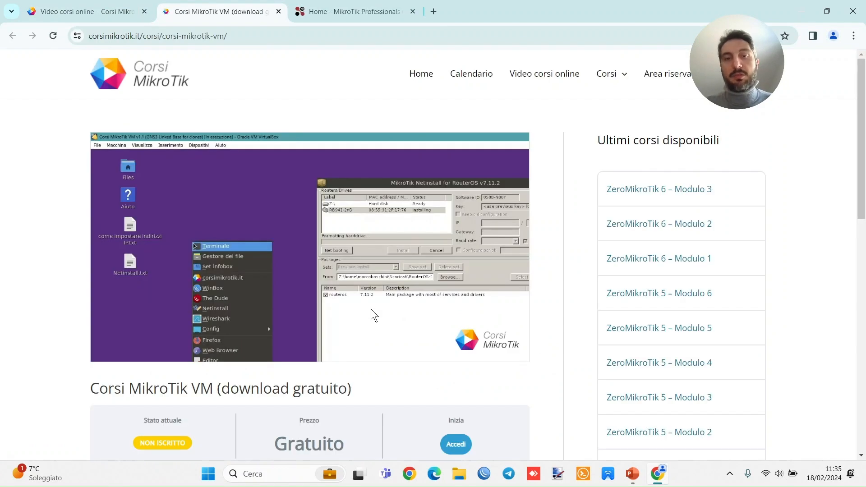
scroll(371, 310, down, 5)
scroll(371, 309, up, 5)
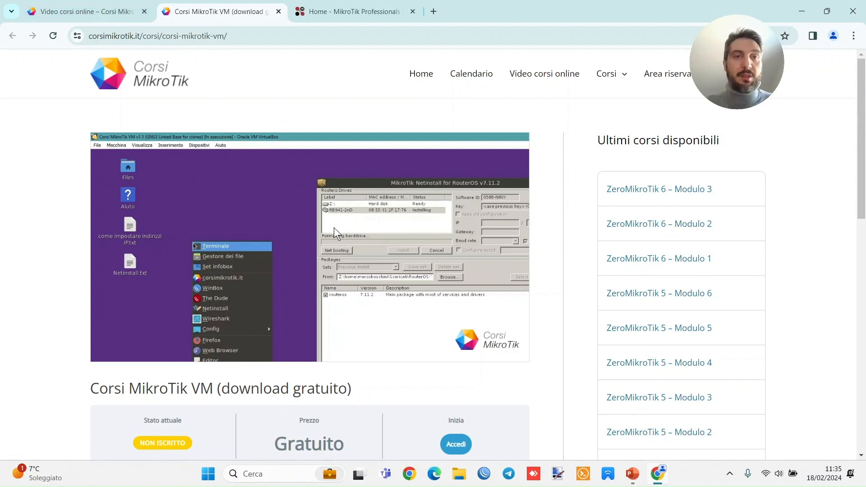
Step: Return to the Corsi MikroTik VM, launch WinBox and close it again
key(alt+Tab)
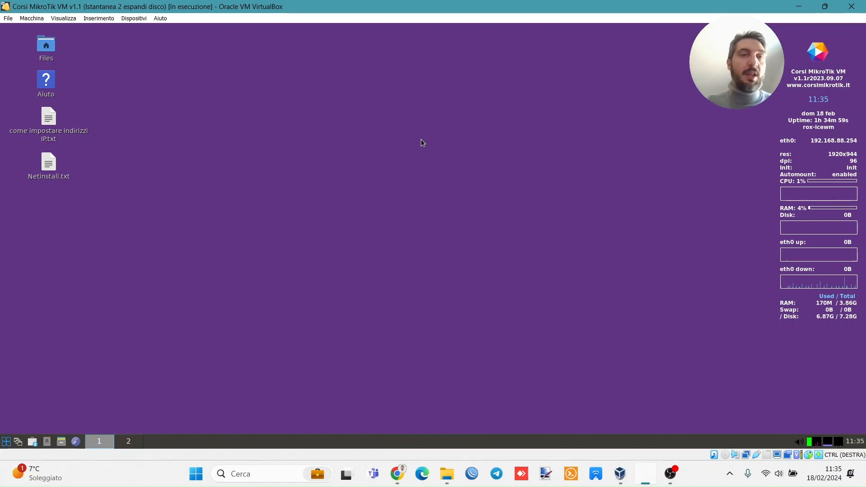
right_click(303, 127)
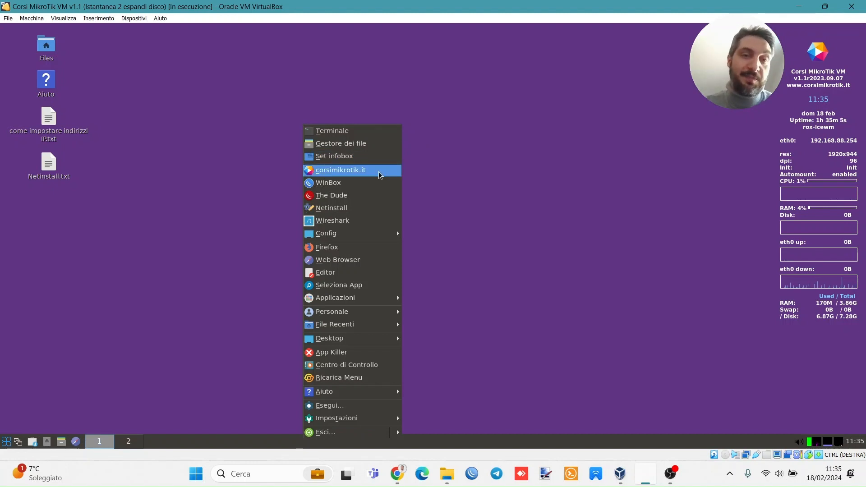
click(353, 186)
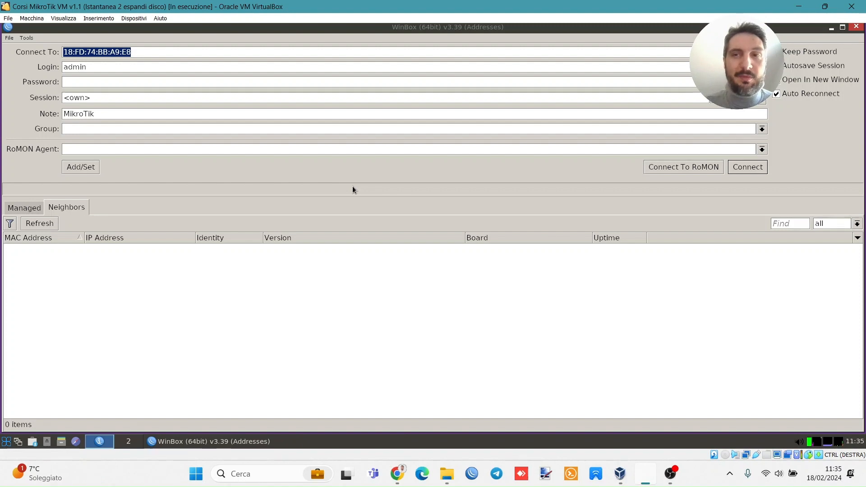
click(857, 27)
Step: Remove the VM's network address by applying the "Set eth0 null" configuration
right_click(471, 178)
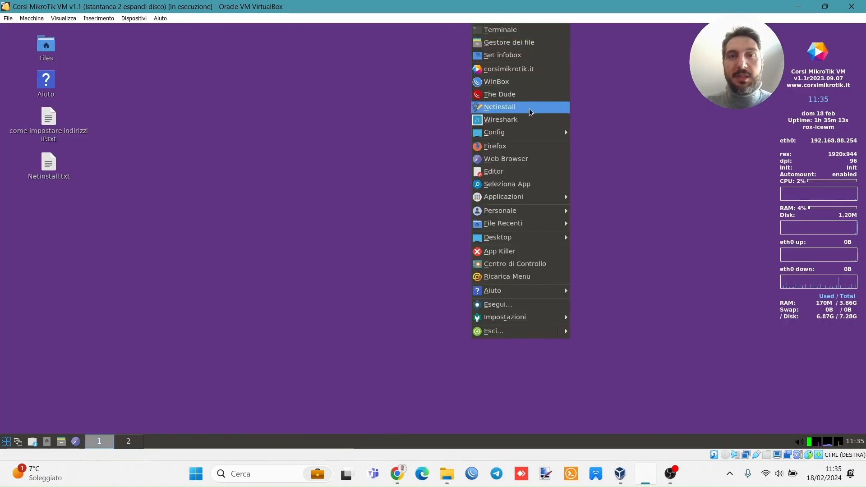
mouse_move(530, 130)
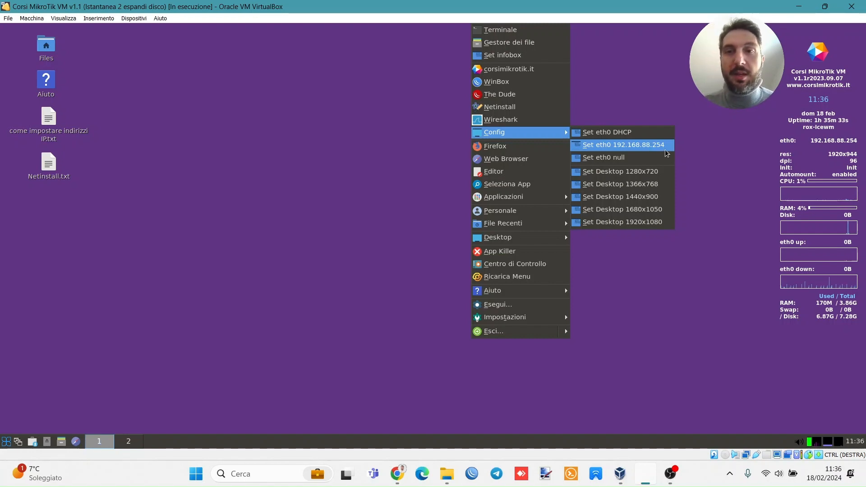
click(645, 161)
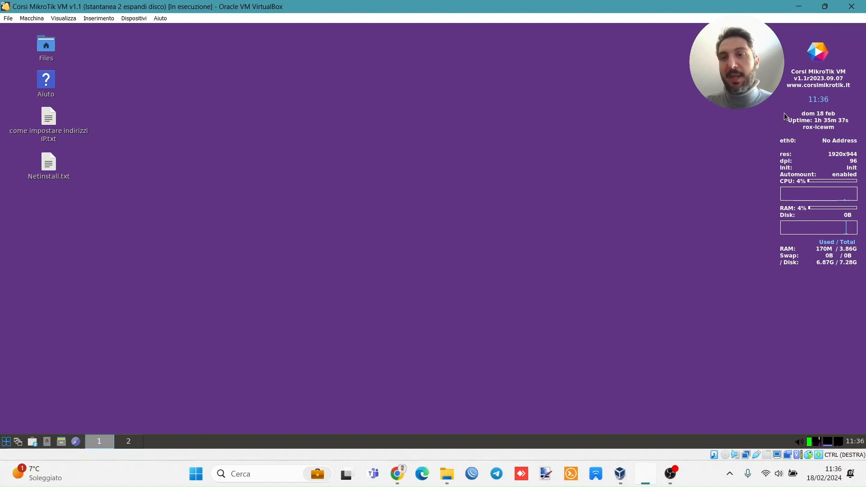
Step: Unmaximize the VM window, move and widen it, and realign the desktop infobox to the new size
double_click(735, 6)
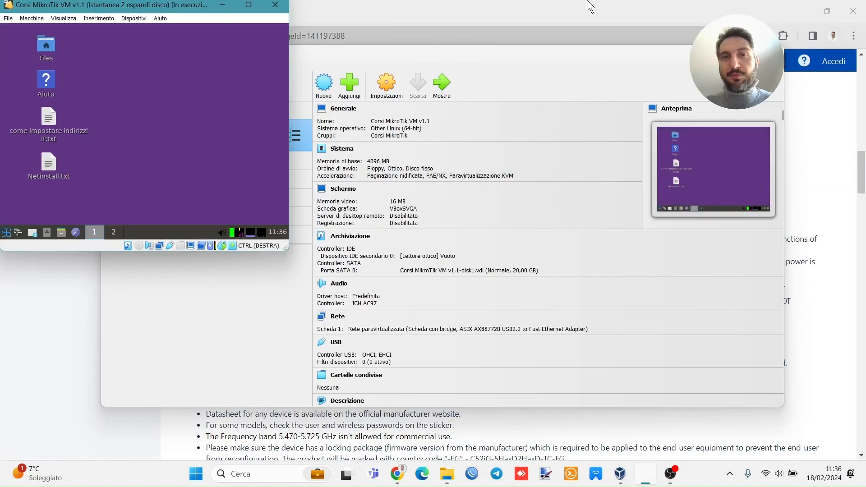
drag(197, 9, 358, 42)
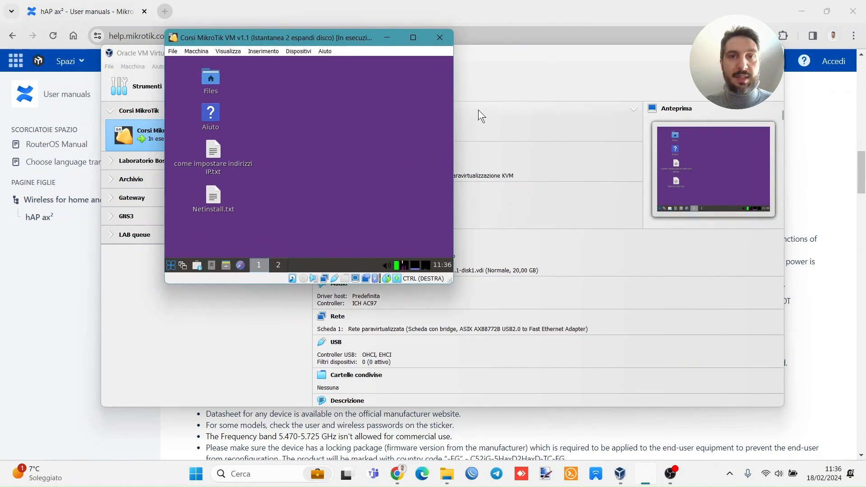
drag(452, 154, 842, 154)
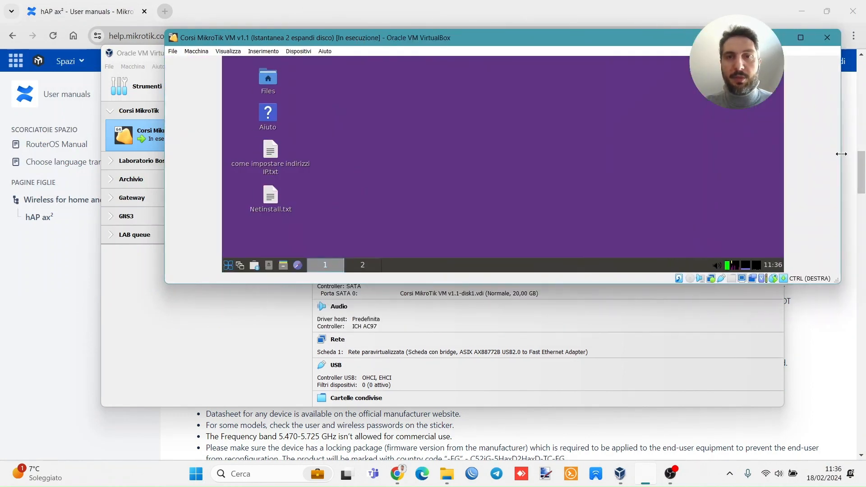
right_click(713, 156)
click(749, 88)
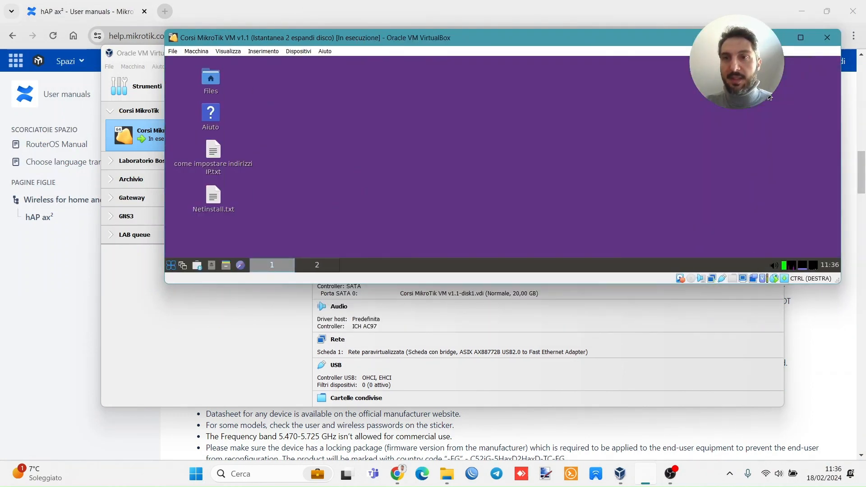
Step: Maximize the VM window again and realign the infobox with Set infobox
double_click(692, 37)
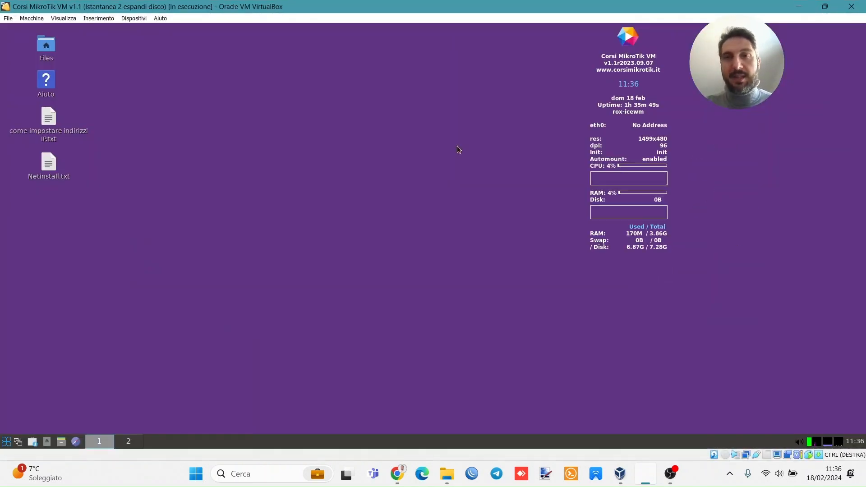
right_click(346, 134)
click(379, 164)
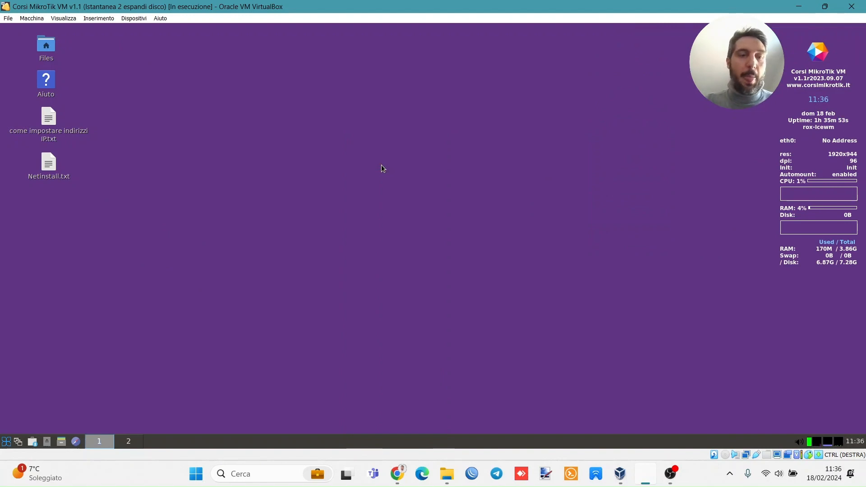
Step: Launch WinBox in the VM
right_click(382, 166)
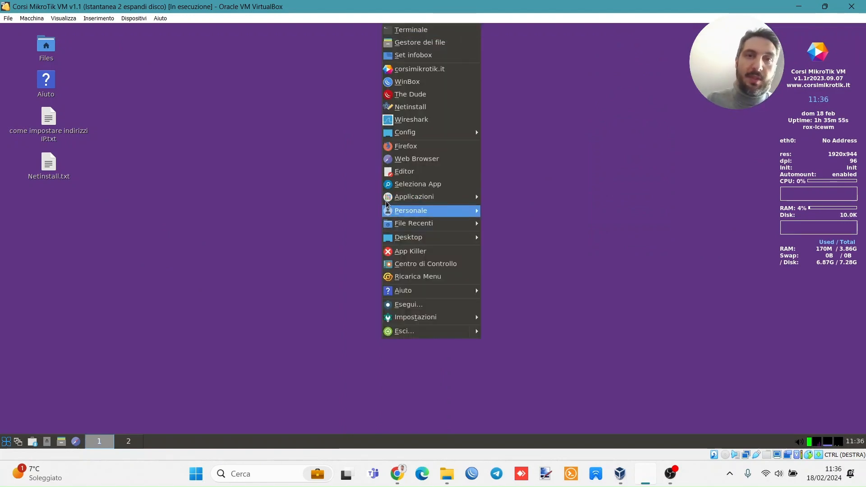
click(403, 83)
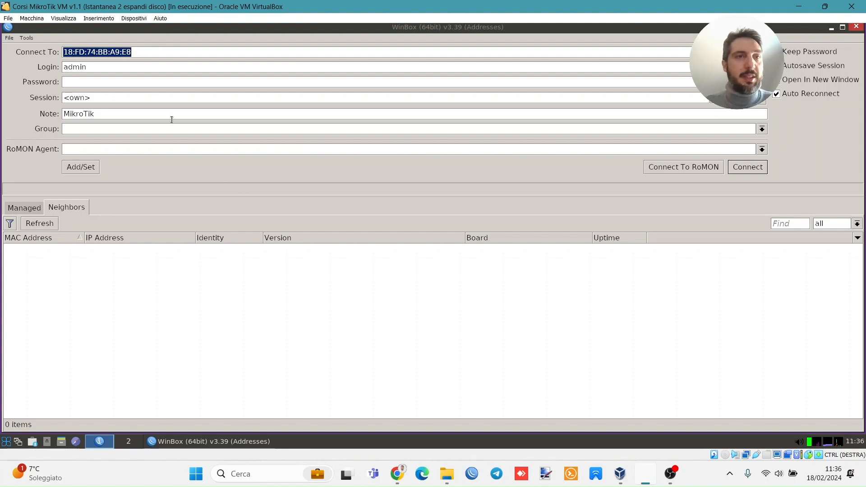
Step: Bridge the VM's network adapter 1 to the ASIX AX88772B USB2.0 to Fast Ethernet Adapter, review its advanced options and accept the settings
click(131, 20)
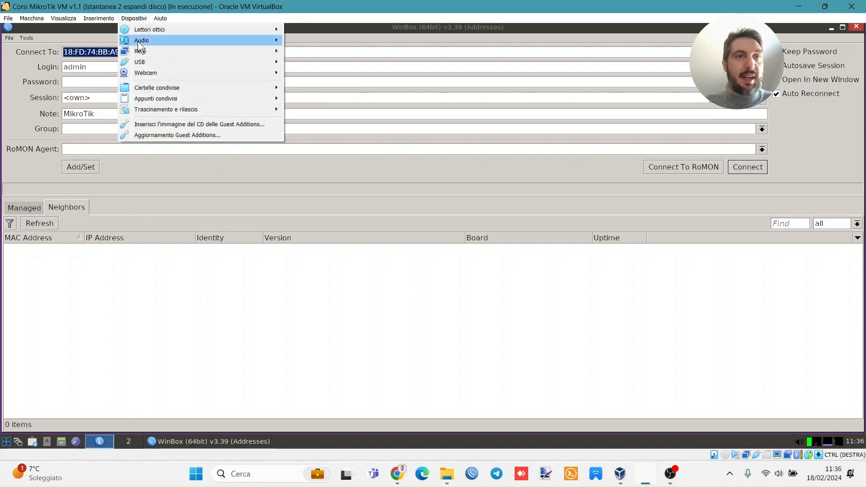
mouse_move(153, 52)
click(312, 52)
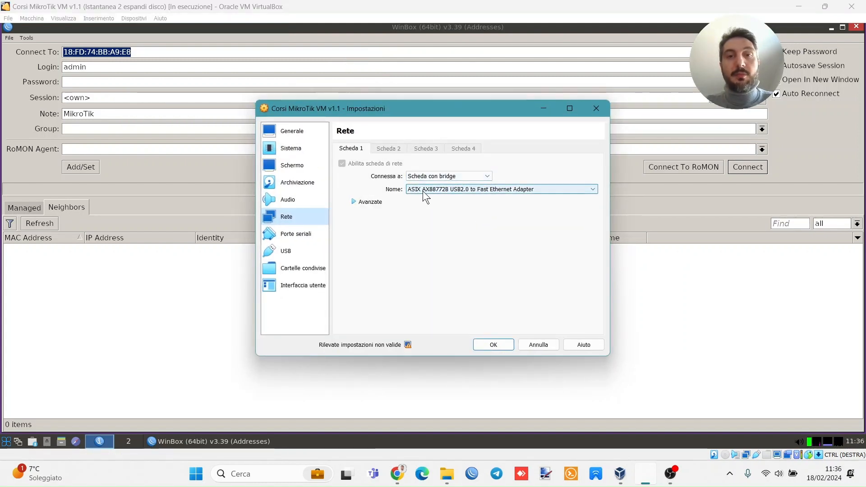
click(473, 190)
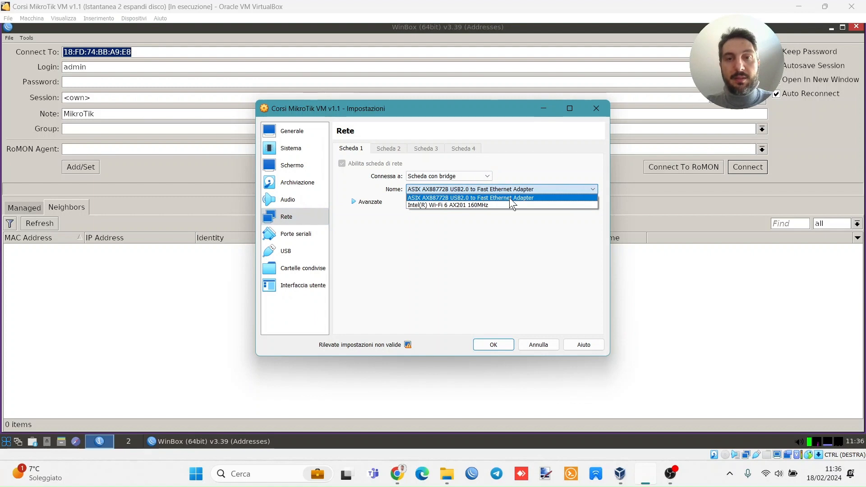
click(510, 198)
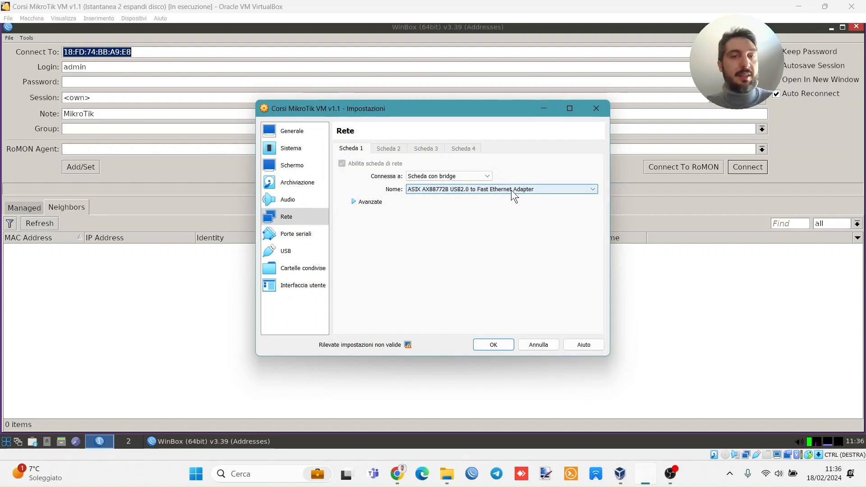
click(355, 201)
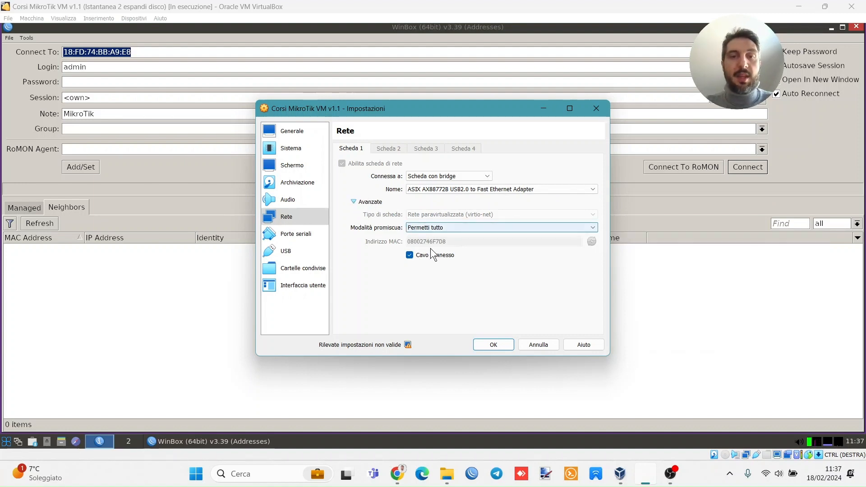
click(494, 345)
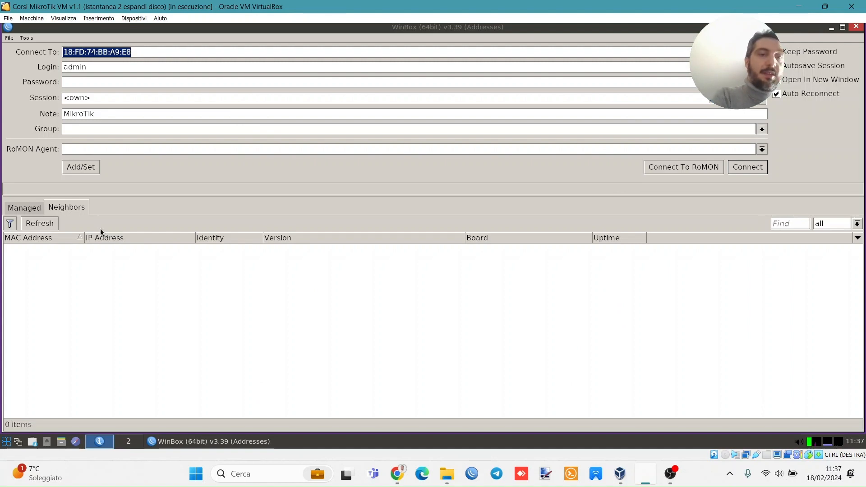
Step: Refresh the neighbour list, set the connection address to 192.168.88.1, try to connect as admin and cancel the attempt
click(40, 223)
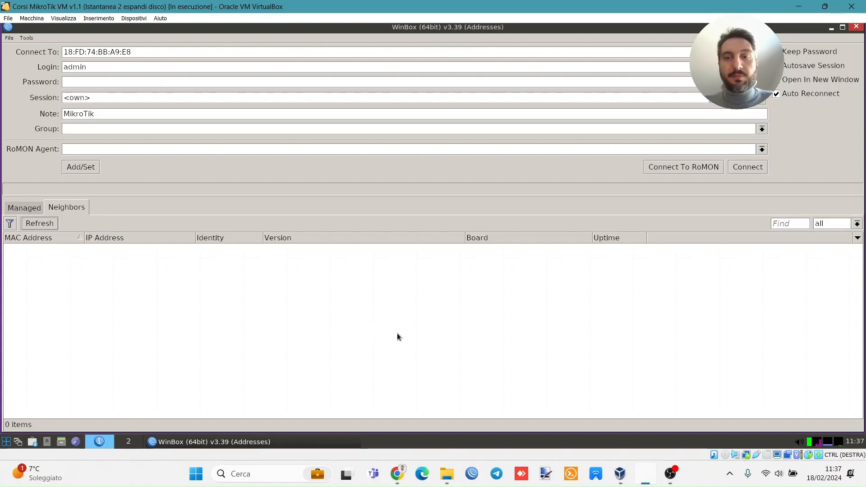
double_click(160, 51)
text(192)
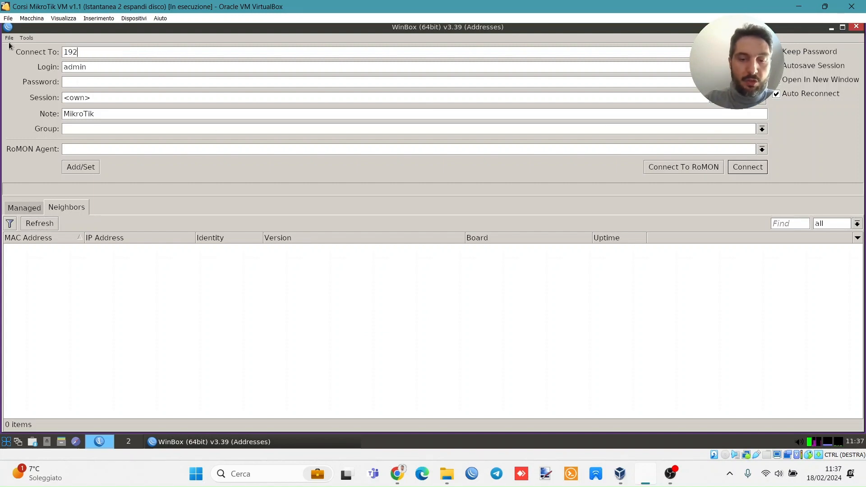
text(.168)
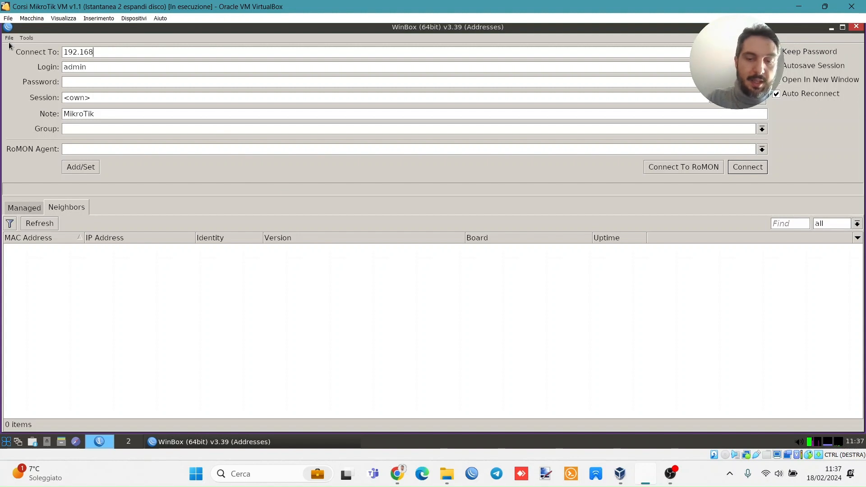
text(.88.1\)
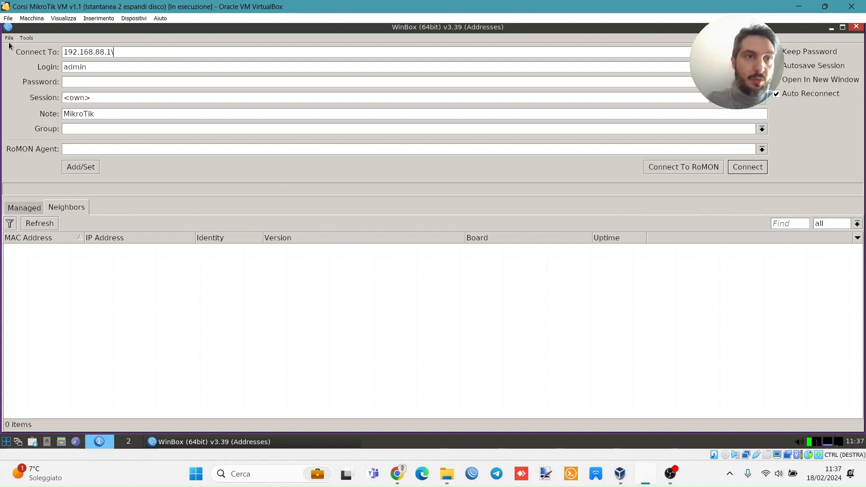
key(BackSpace)
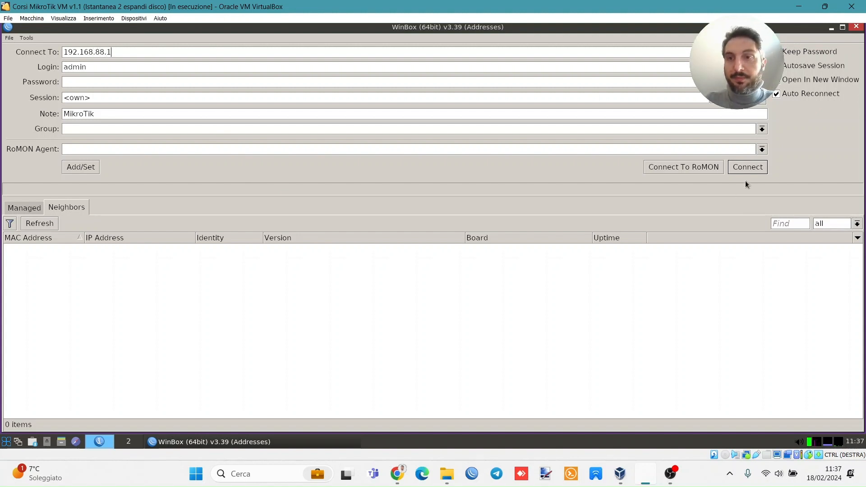
click(749, 170)
click(754, 169)
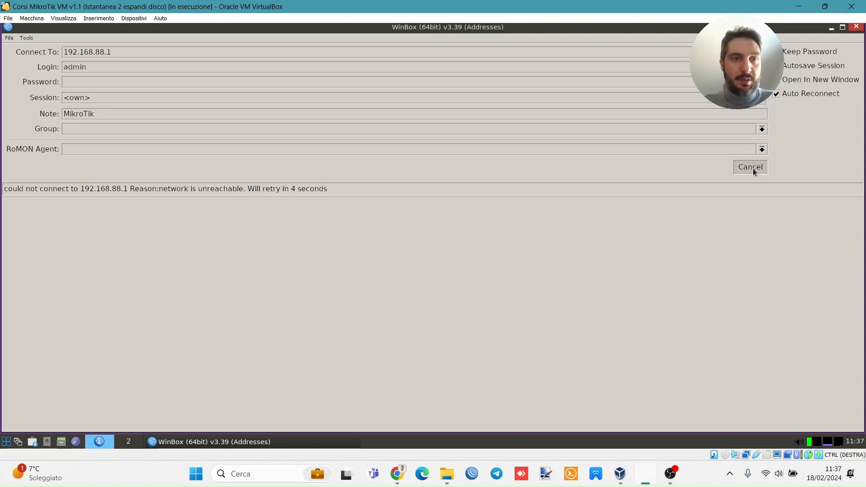
click(134, 18)
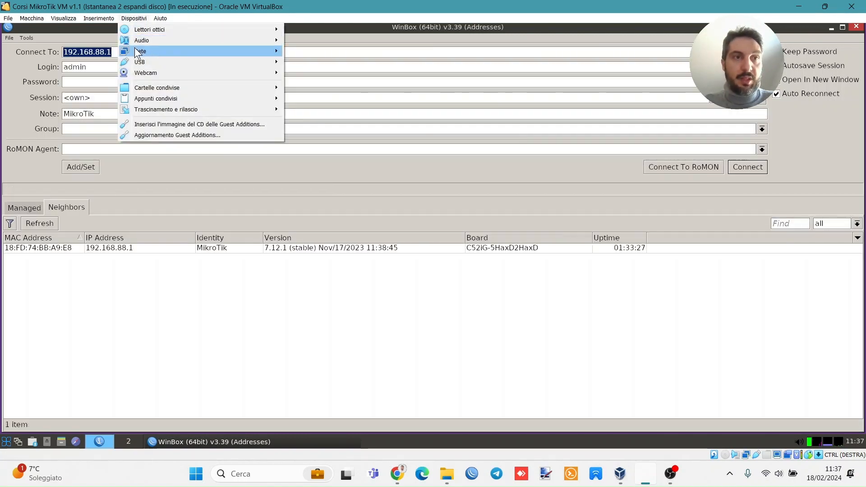
click(193, 304)
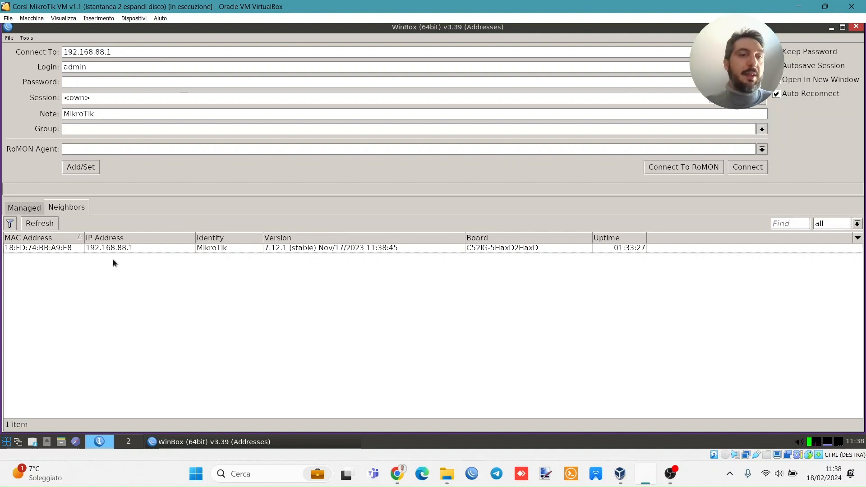
Step: Select the discovered router by its IP address 192.168.88.1, try to connect with an empty password and cancel the attempt
click(133, 250)
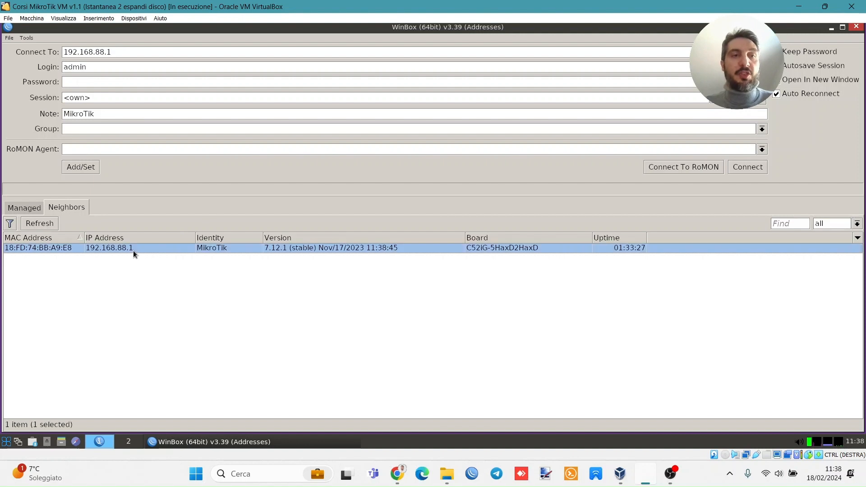
click(235, 79)
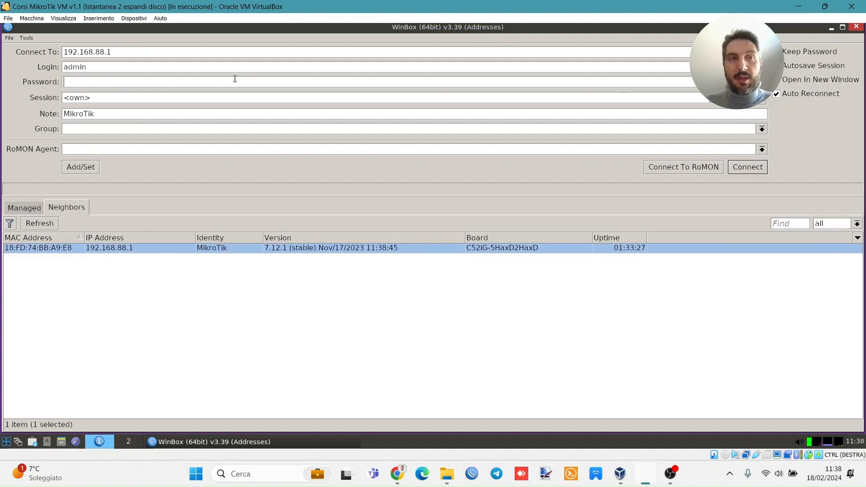
click(747, 168)
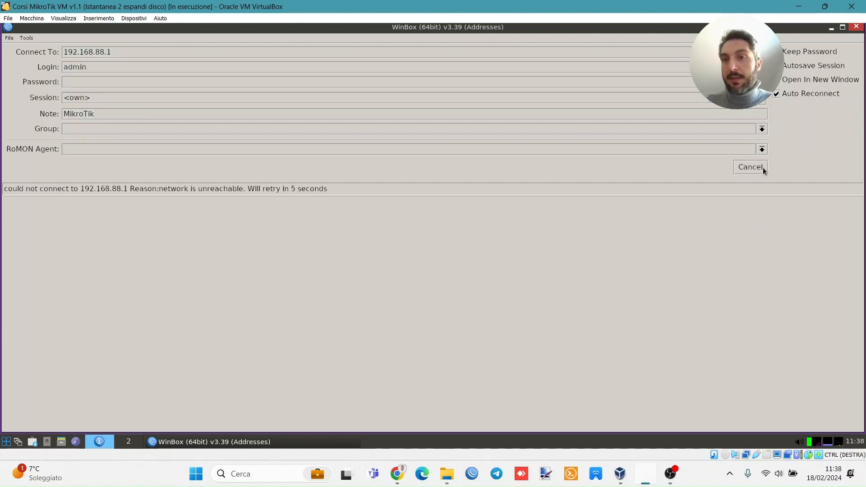
click(747, 167)
Step: Enter the admin account's password, try to connect to 192.168.88.1 again and cancel the attempt
click(98, 85)
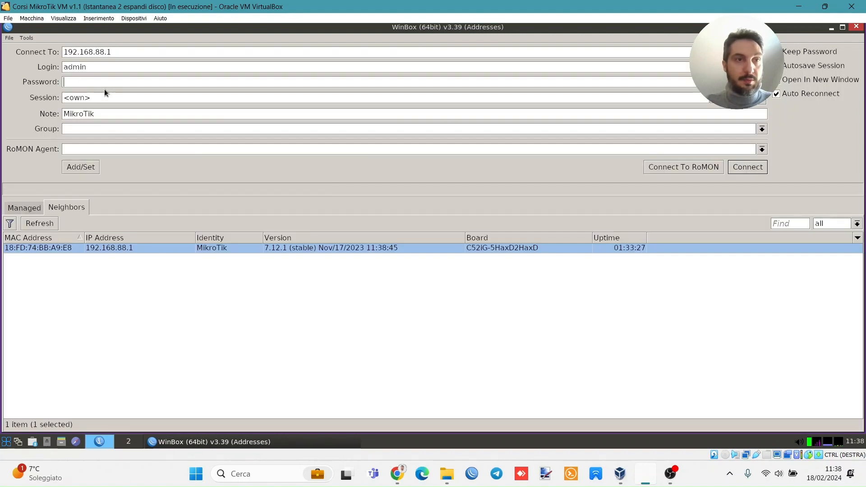
text(********)
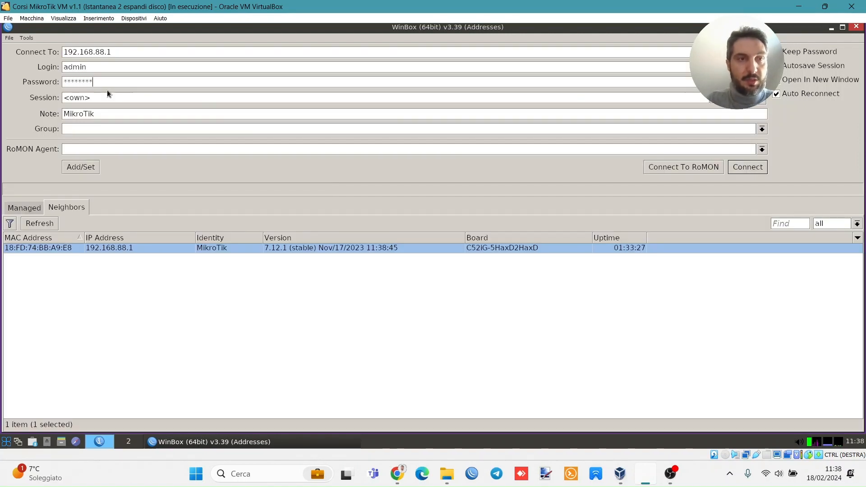
key(Return)
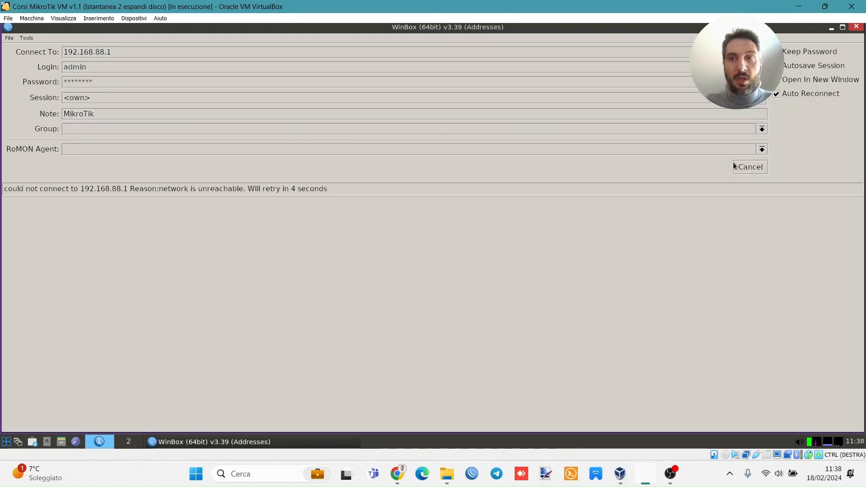
click(751, 167)
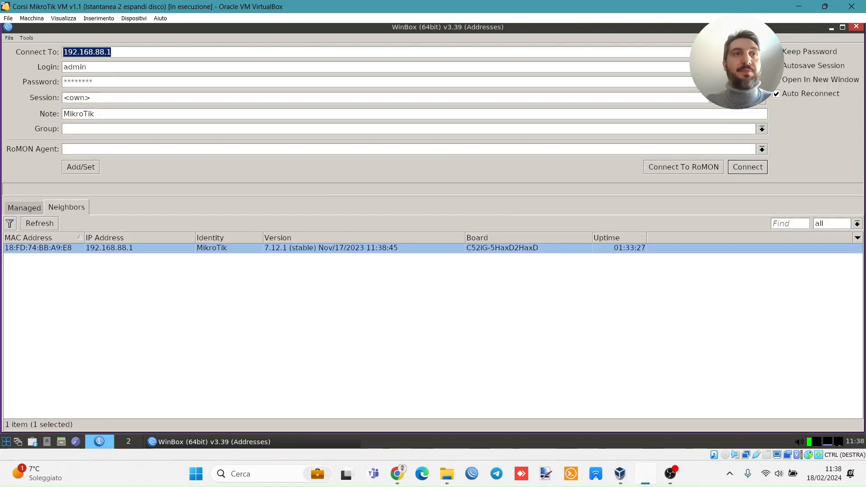
Step: Close WinBox and reboot the VM, continuing past the GRUB boot screen to the desktop
key(alt+F4)
right_click(368, 268)
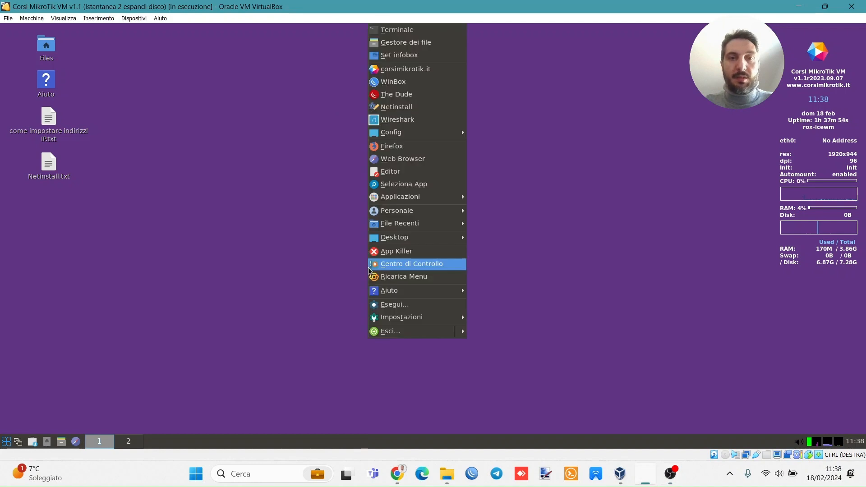
click(410, 332)
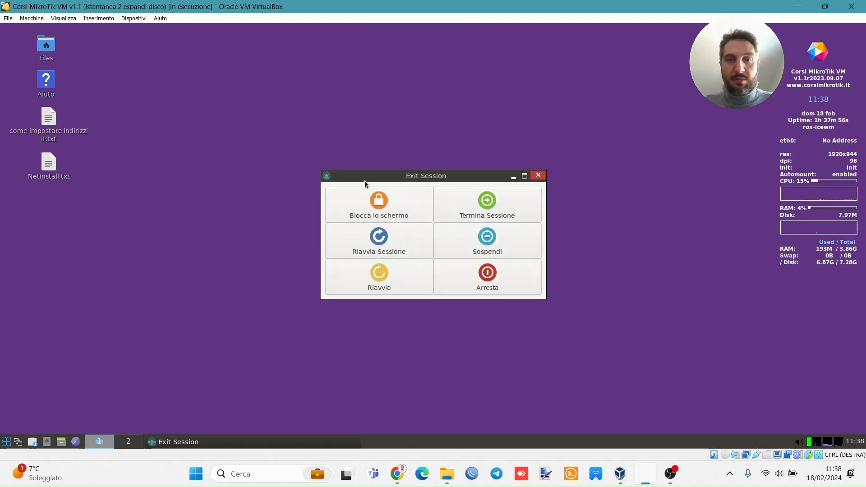
click(391, 273)
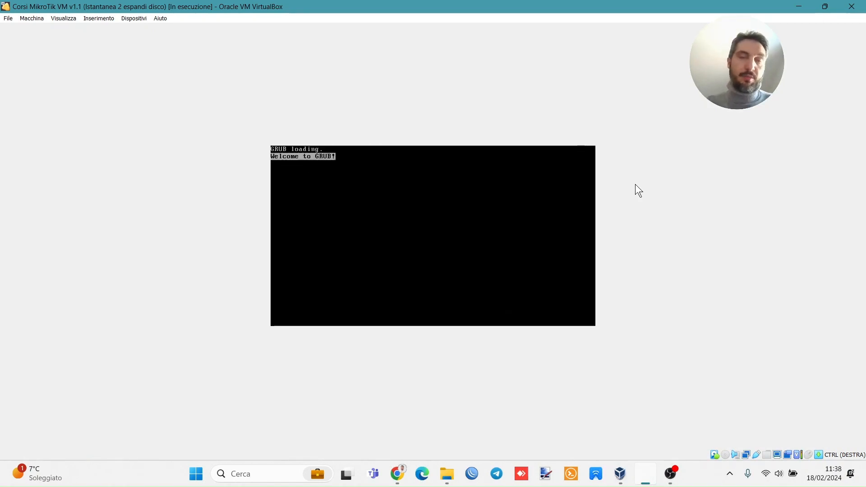
key(Return)
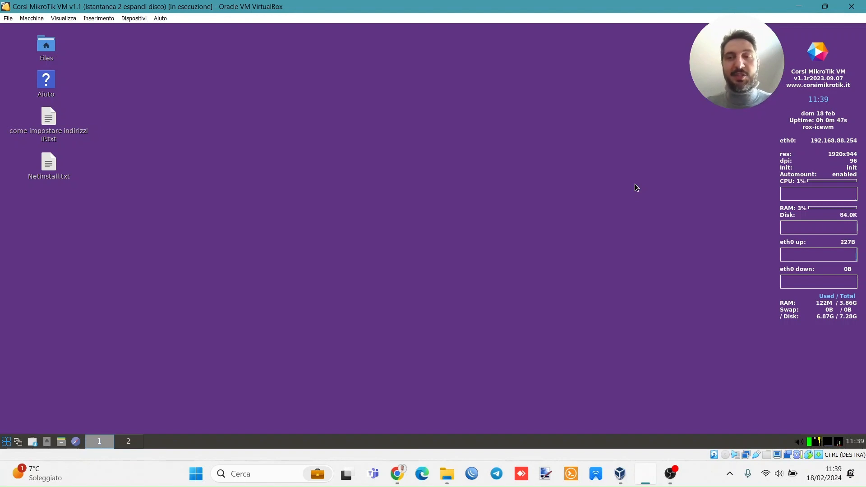
Step: Launch WinBox again, select the discovered router at 192.168.88.1 and try to connect with the remembered password
right_click(383, 170)
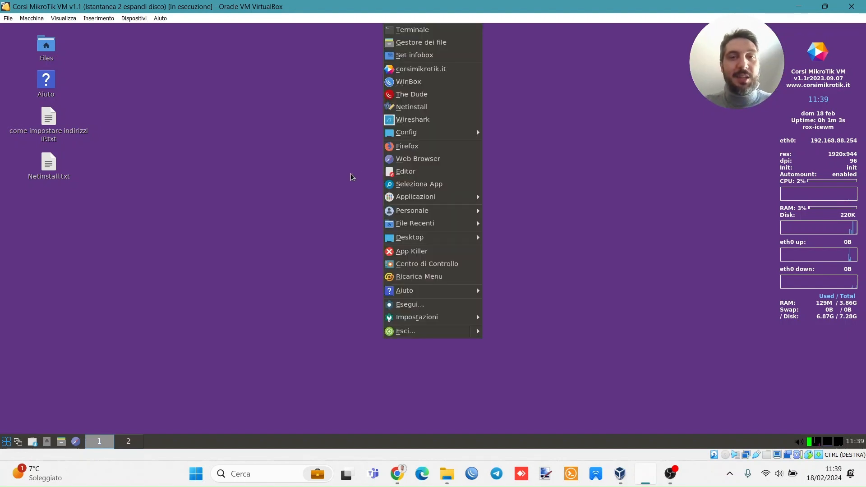
click(429, 86)
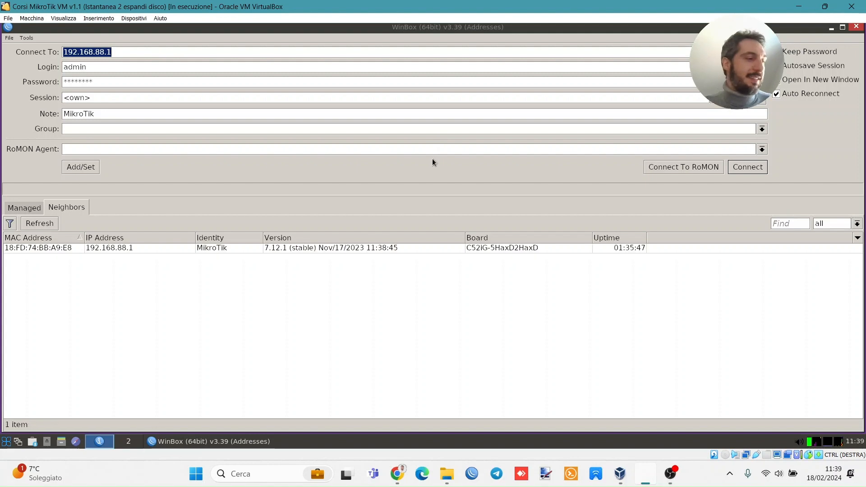
click(133, 248)
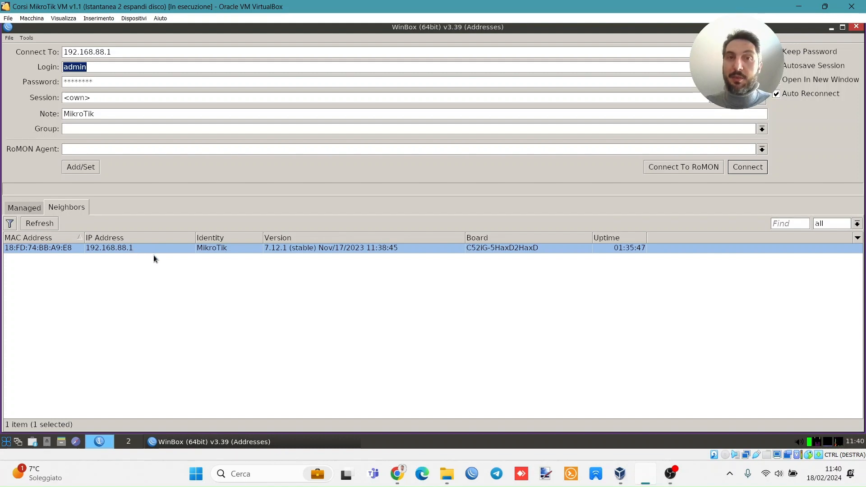
click(746, 171)
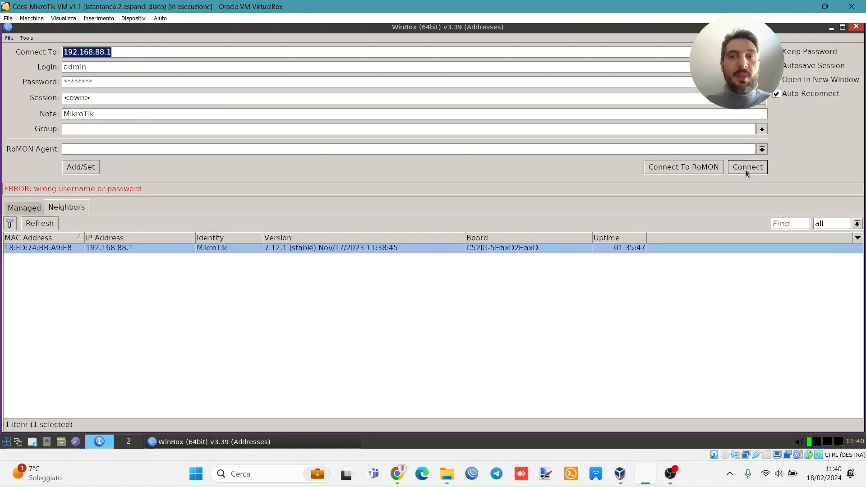
Step: Clear the password field, connect to the router as admin and accept the RouterOS default configuration
double_click(125, 83)
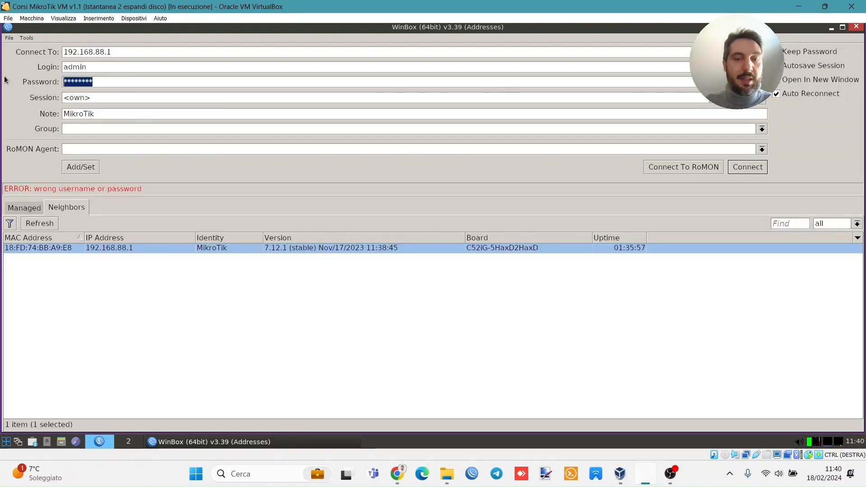
key(BackSpace)
key(Return)
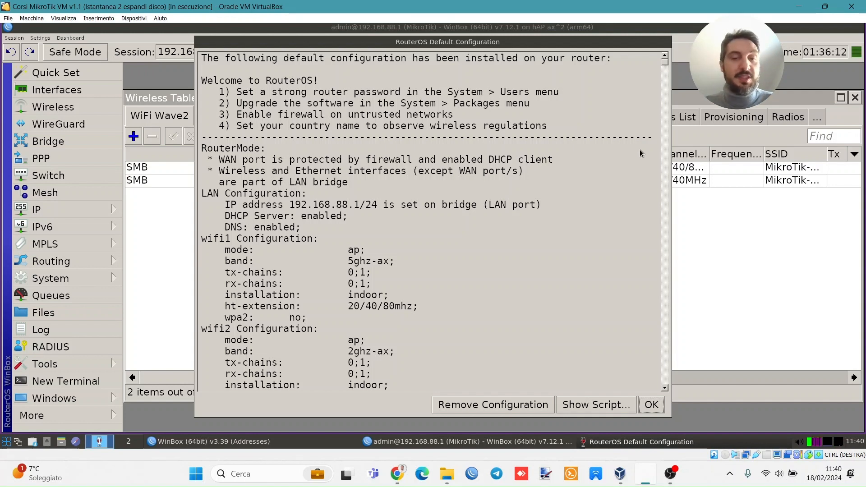
click(652, 404)
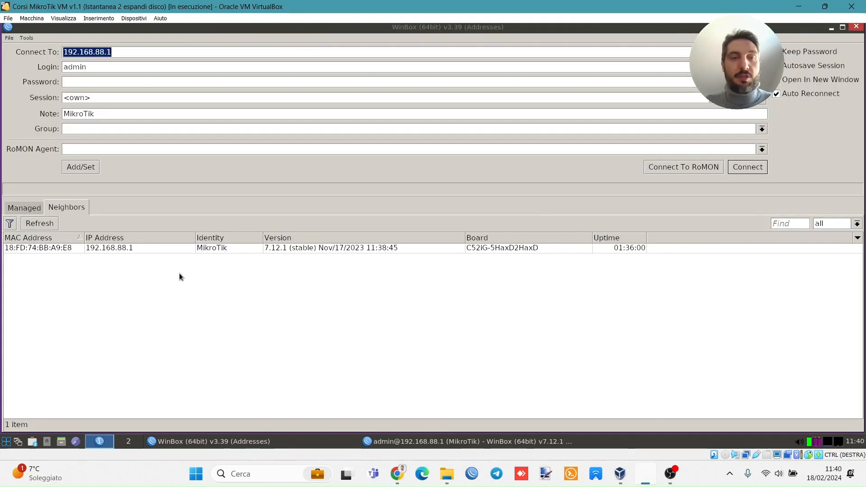
Step: Switch to the router's session window, then enter and confirm a new password for the admin account
click(416, 442)
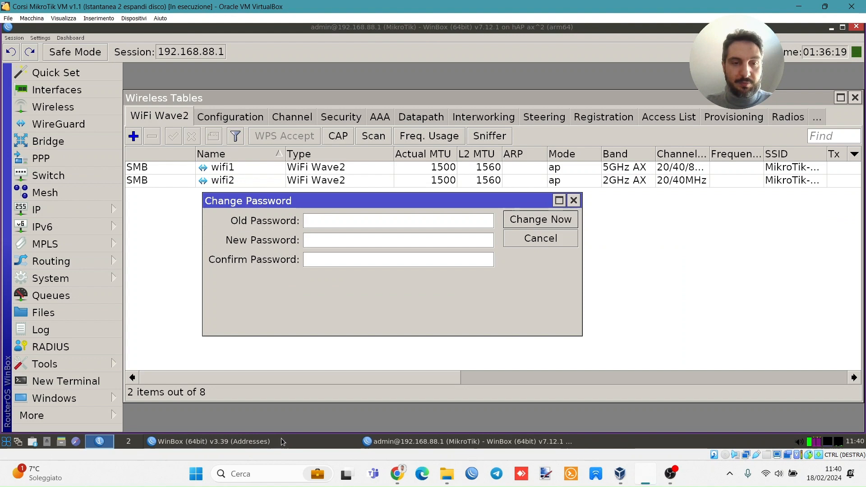
click(319, 244)
text(********)
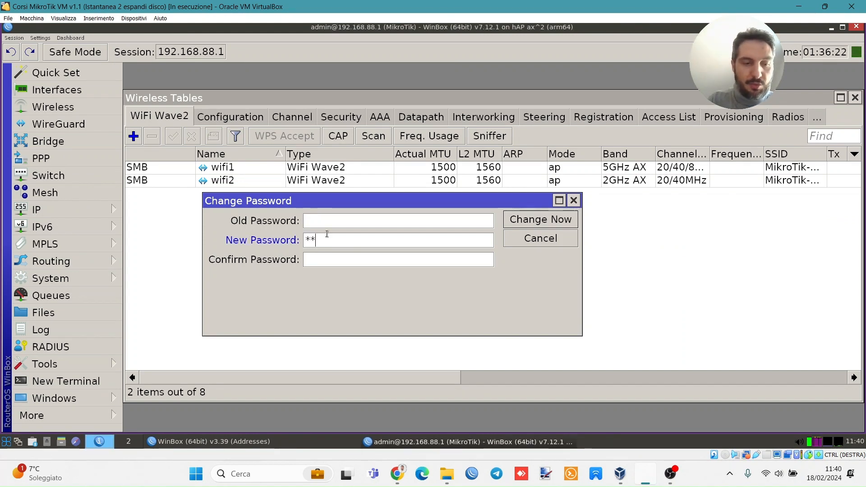
key(Tab)
text(**)
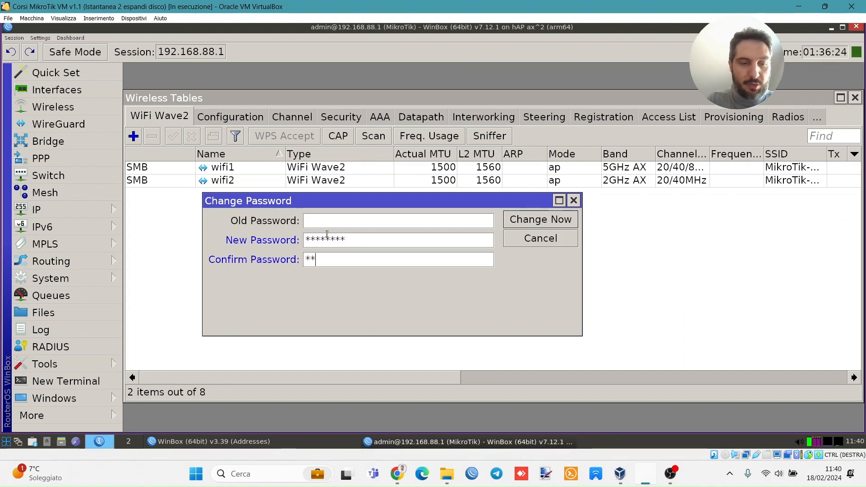
text(******)
key(Return)
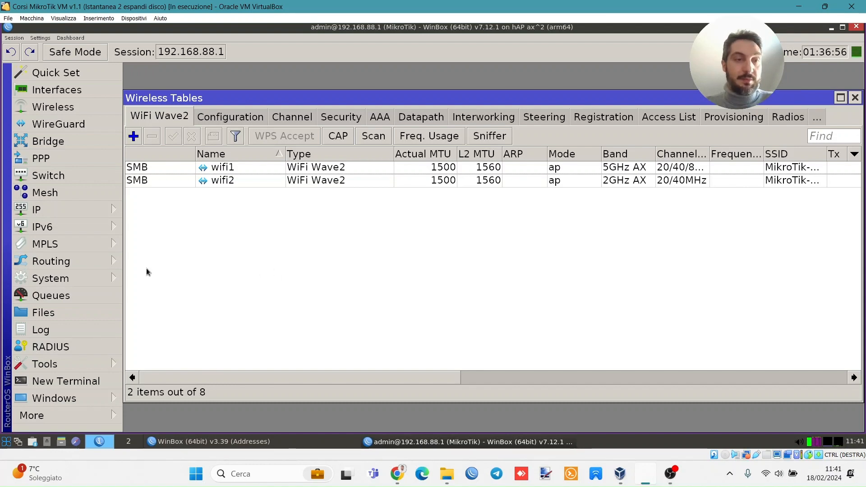
Step: Examine the router's installed packages and versions in the Package List, then close it and the Wireless Tables window
click(91, 278)
click(187, 273)
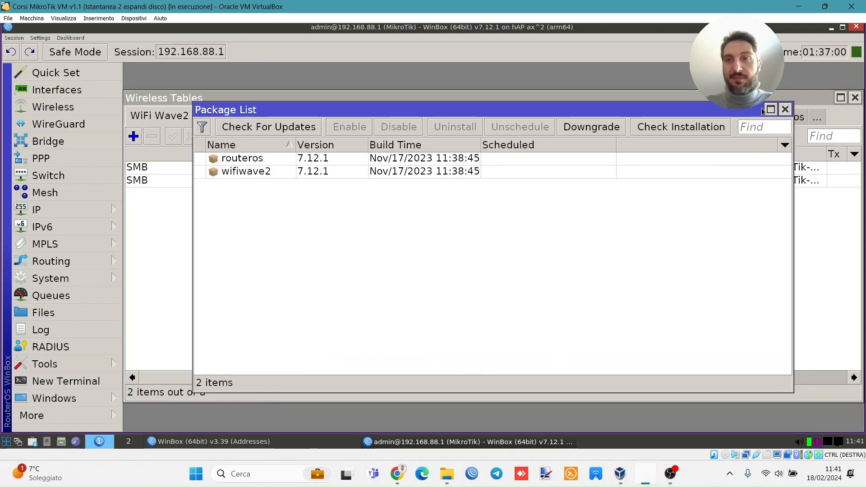
click(785, 109)
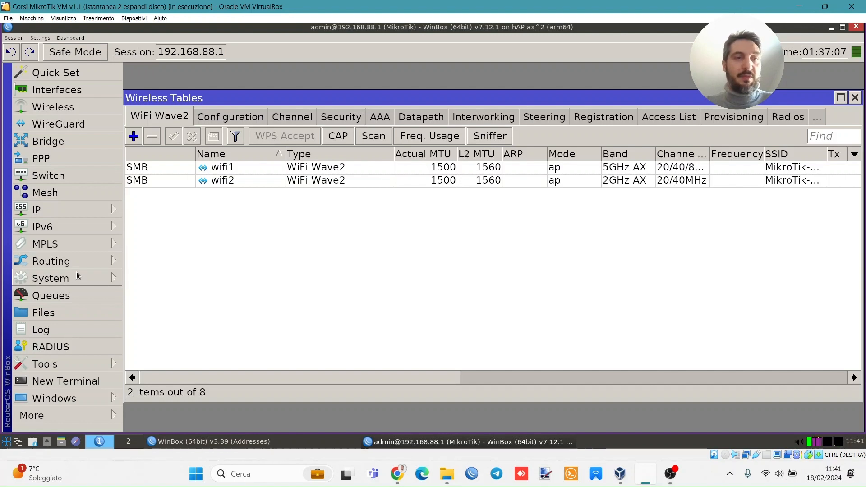
click(94, 277)
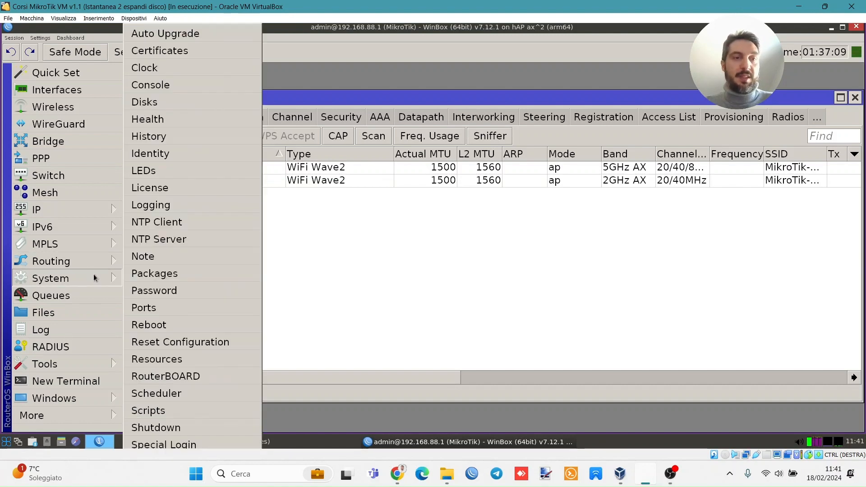
click(178, 273)
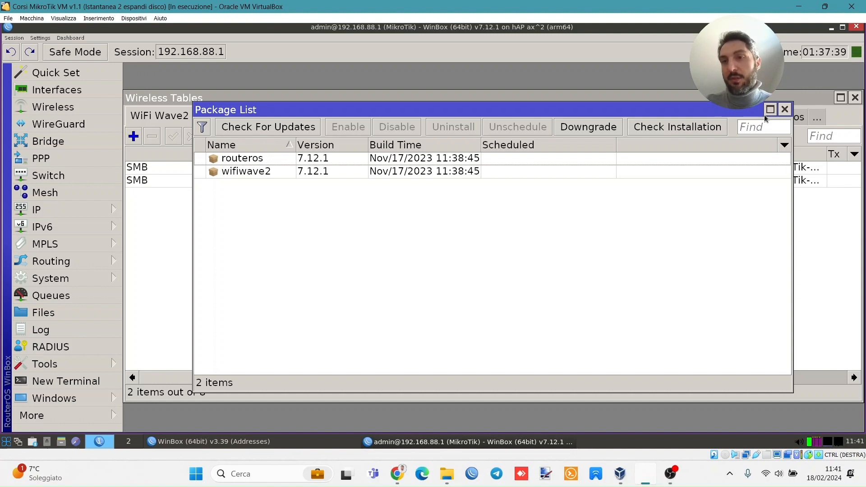
click(854, 100)
click(855, 98)
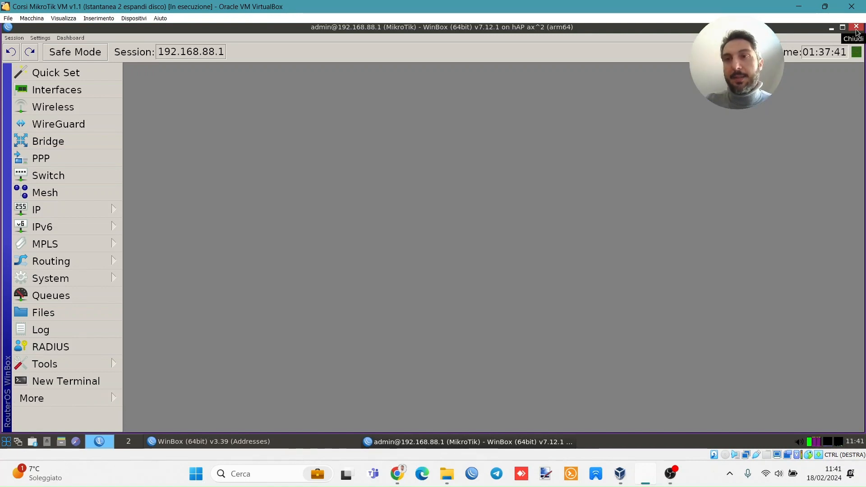
Step: Close both WinBox windows, then launch Wireshark and start a live capture on the eth0 interface
click(856, 27)
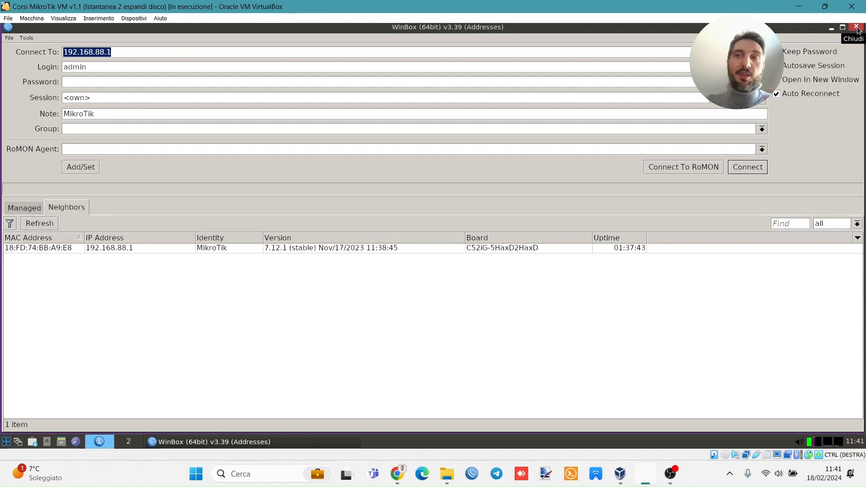
click(857, 29)
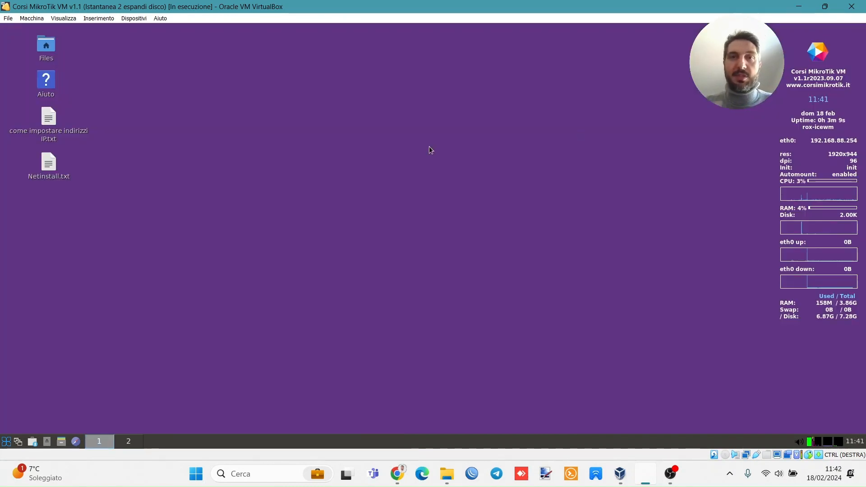
right_click(289, 153)
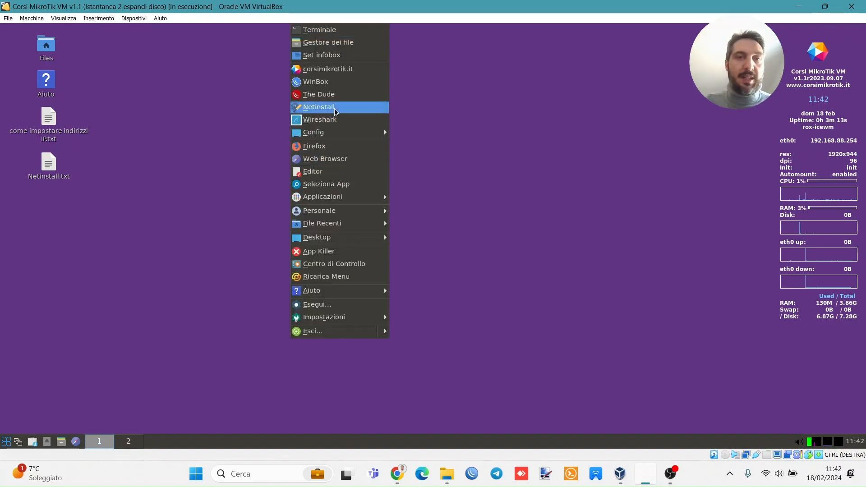
click(335, 121)
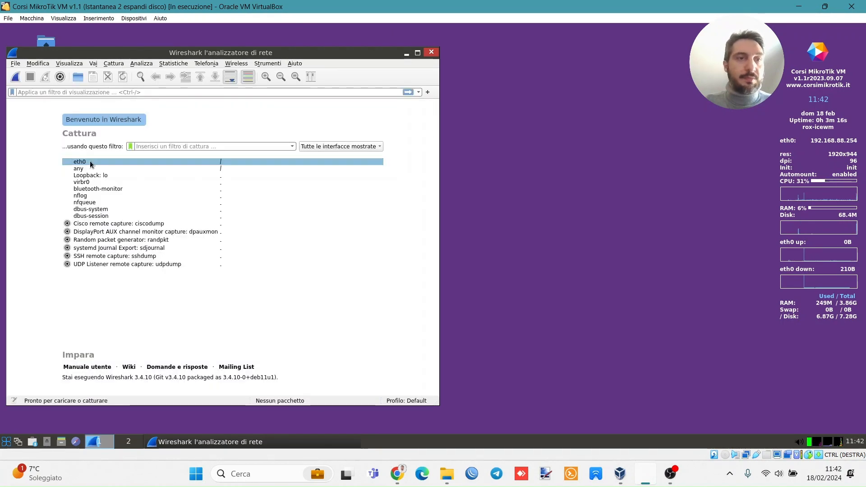
double_click(90, 162)
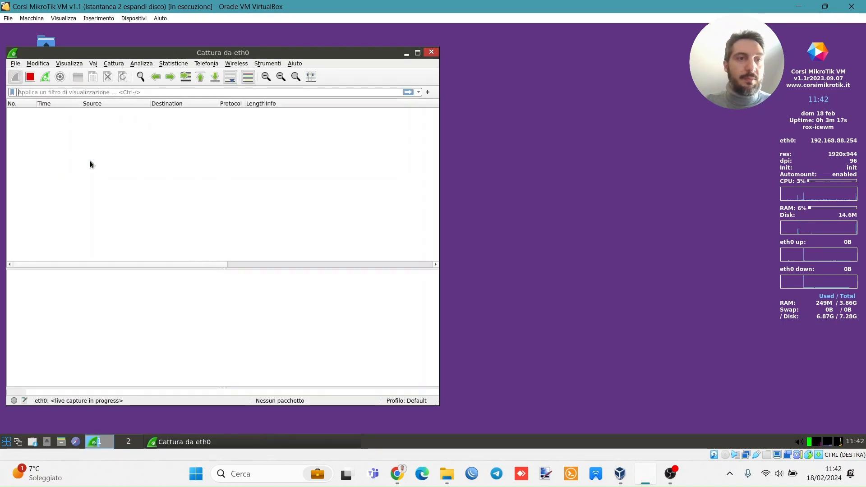
mouse_move(256, 53)
mouse_down()
mouse_move(256, 34)
mouse_move(257, 45)
mouse_up()
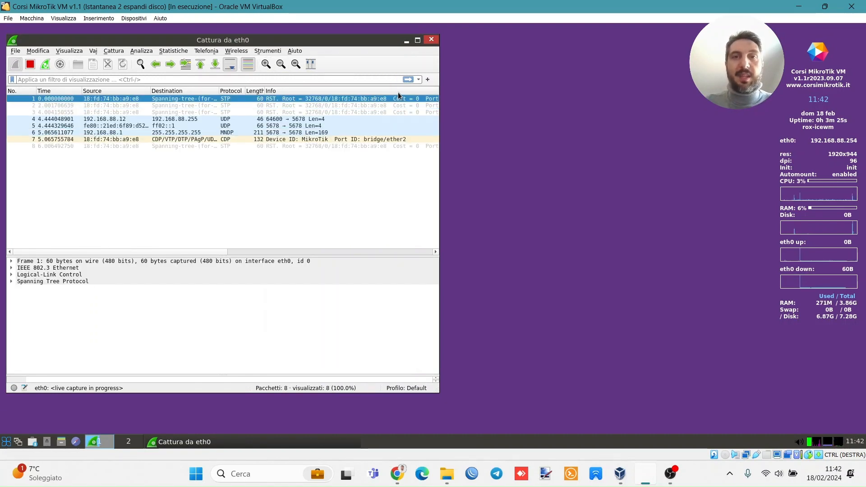
Step: Apply the recent display filter (udp.port==5000) or (udp.port==67) or (udp.port==68) to the capture
click(418, 80)
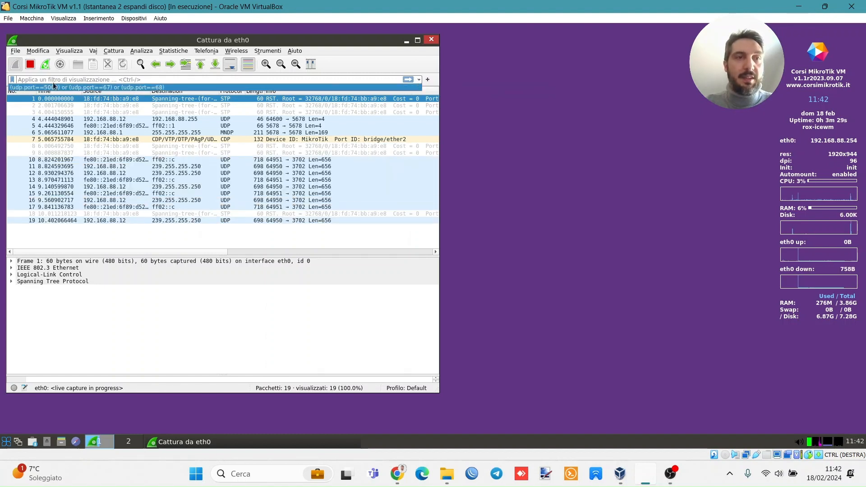
click(33, 88)
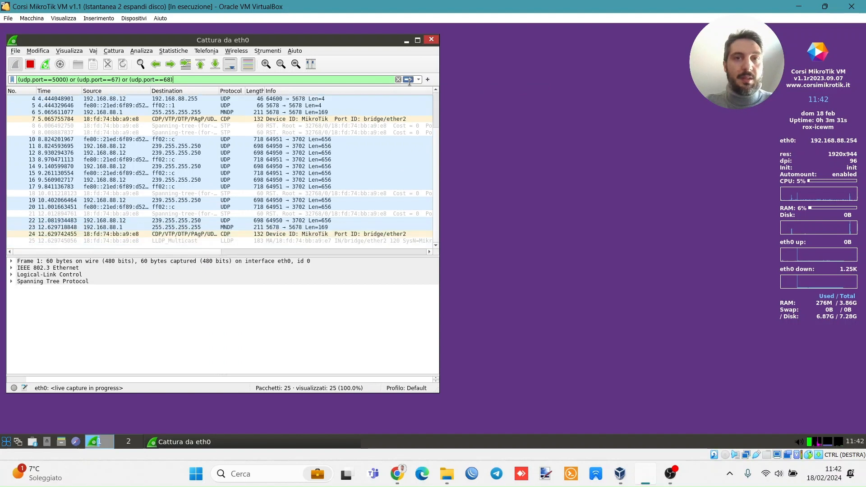
click(408, 80)
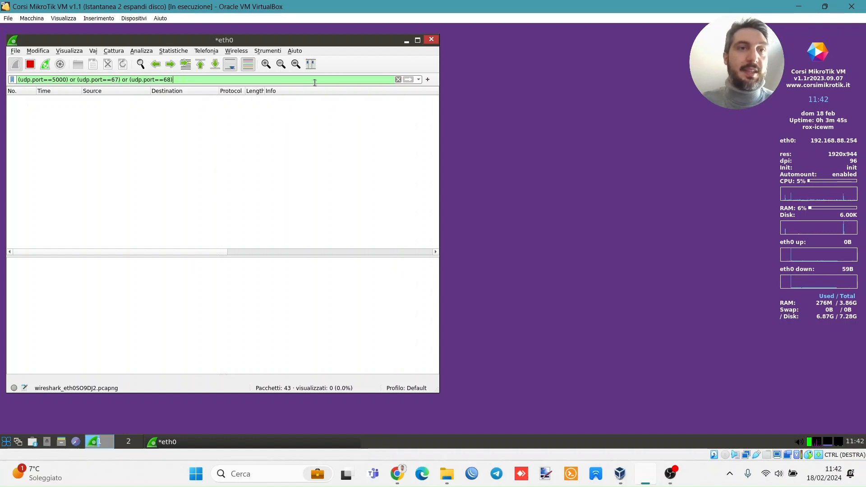
Step: Launch Netinstall beside the Wireshark capture and set its package directory to the Scaricati folder
right_click(491, 105)
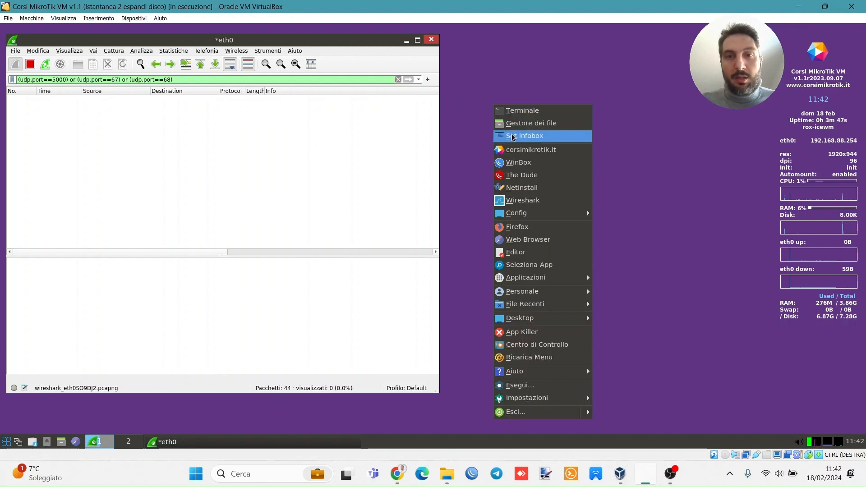
click(540, 188)
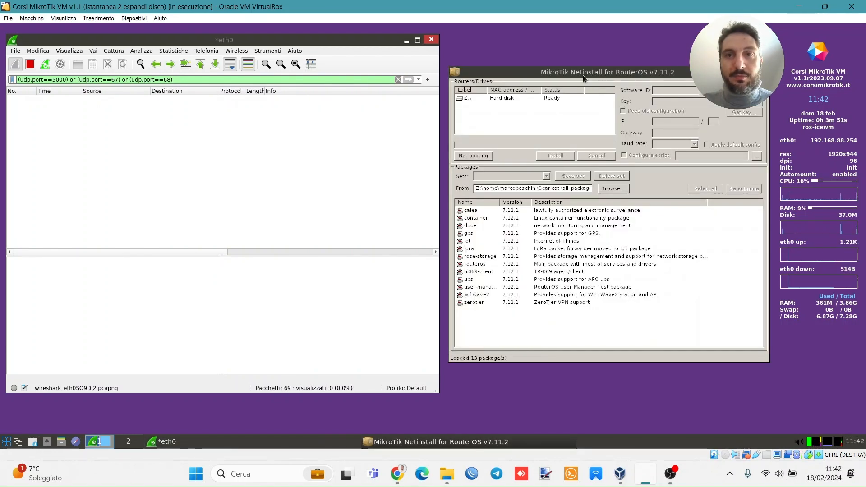
click(619, 189)
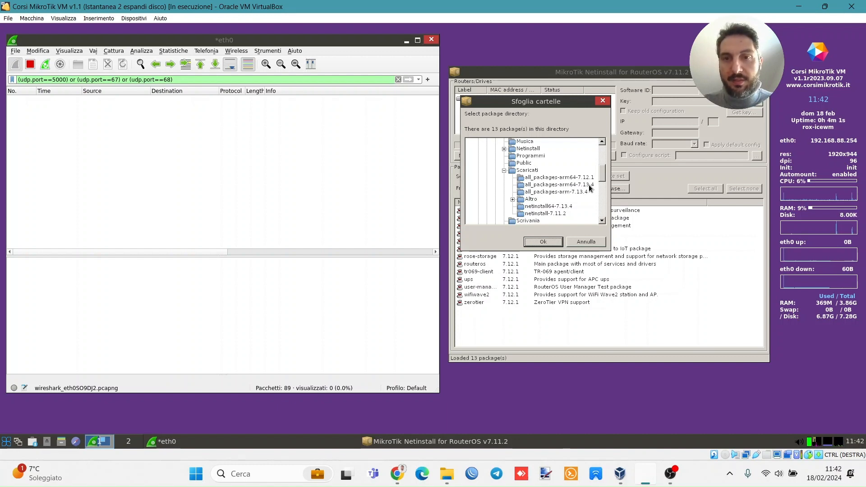
click(535, 172)
click(548, 242)
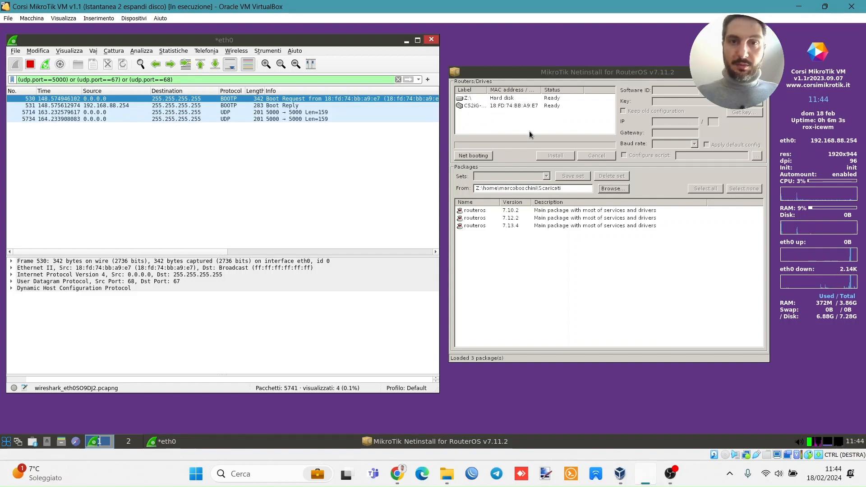
Step: Select the detected C52iG router as the install target and set the package directory to Scaricati again
click(479, 107)
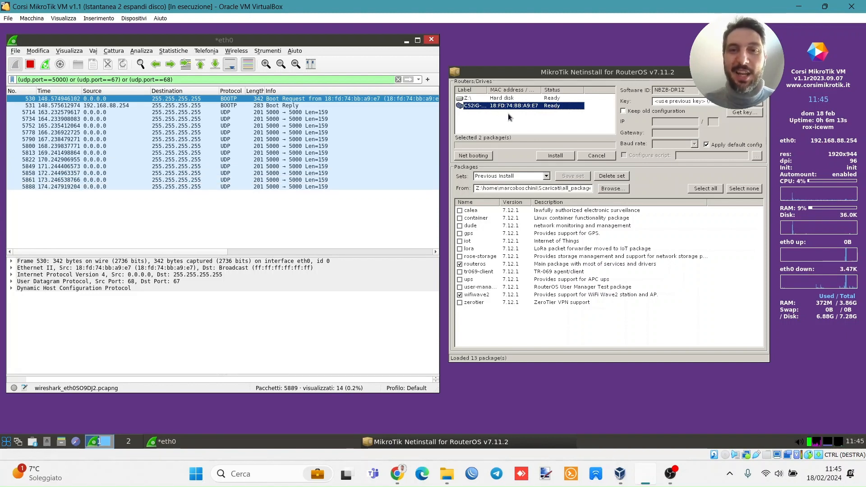
click(603, 189)
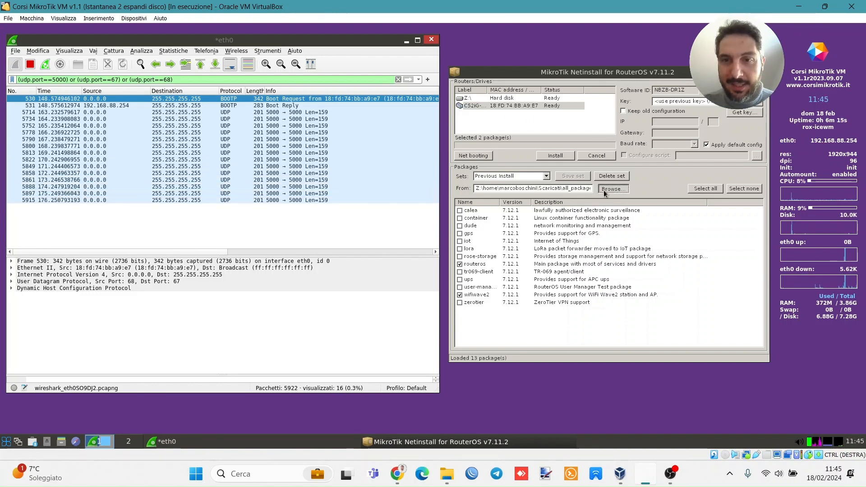
click(526, 170)
click(550, 242)
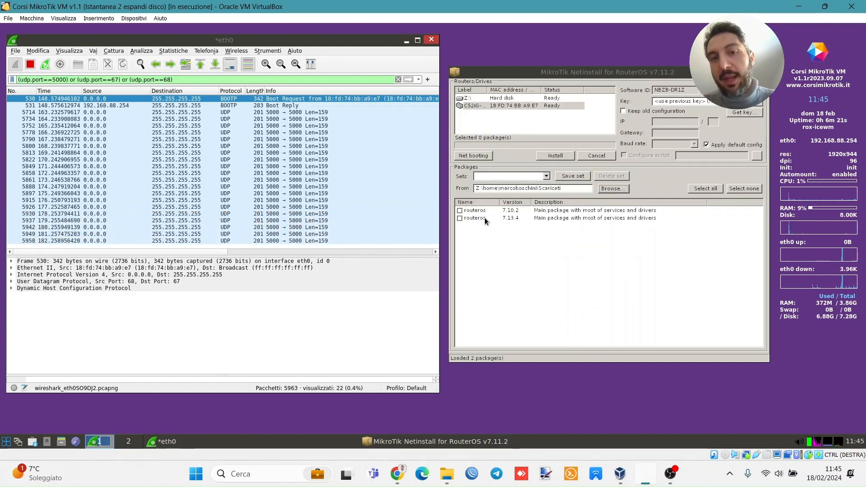
Step: Install the routeros 7.13.4 package on the router, reboot it and dismiss the finished installation
click(460, 219)
click(460, 219)
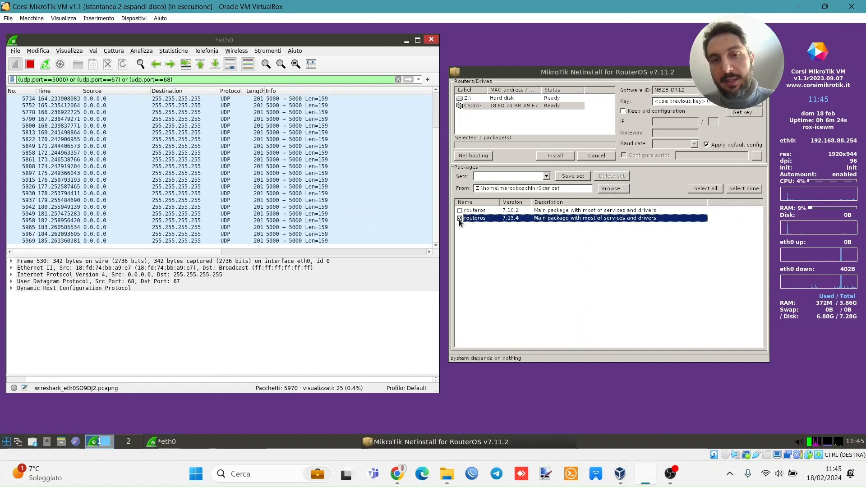
click(553, 156)
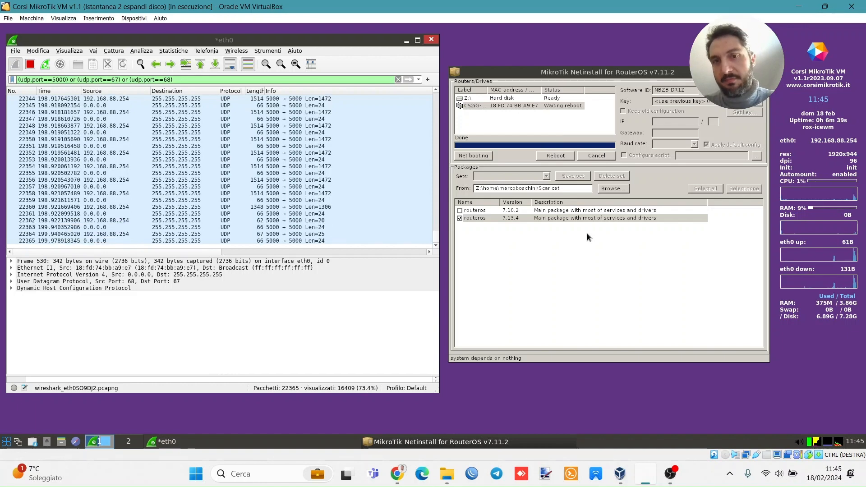
click(558, 156)
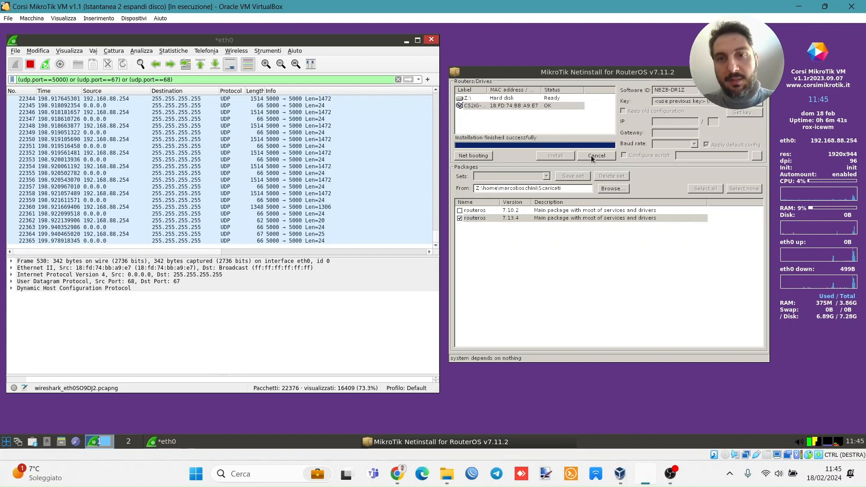
click(597, 156)
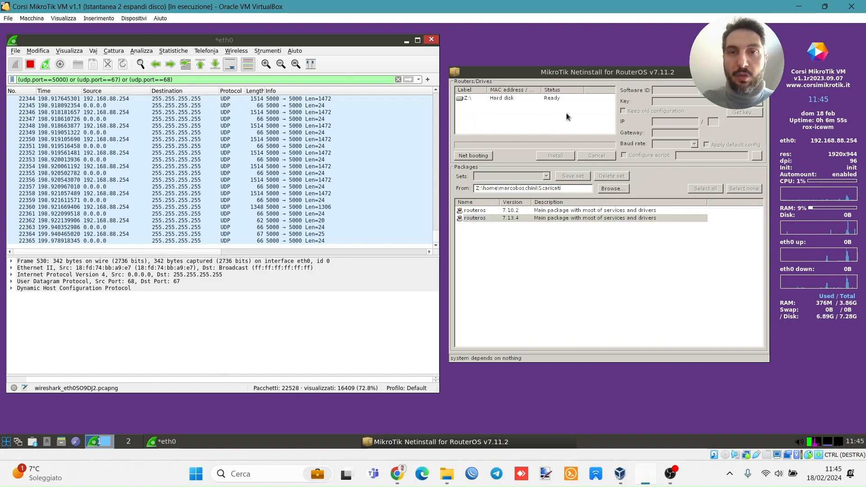
Step: Launch WinBox on workspace 2, connect to the router by MAC address as admin and accept the RouterOS default configuration
click(128, 441)
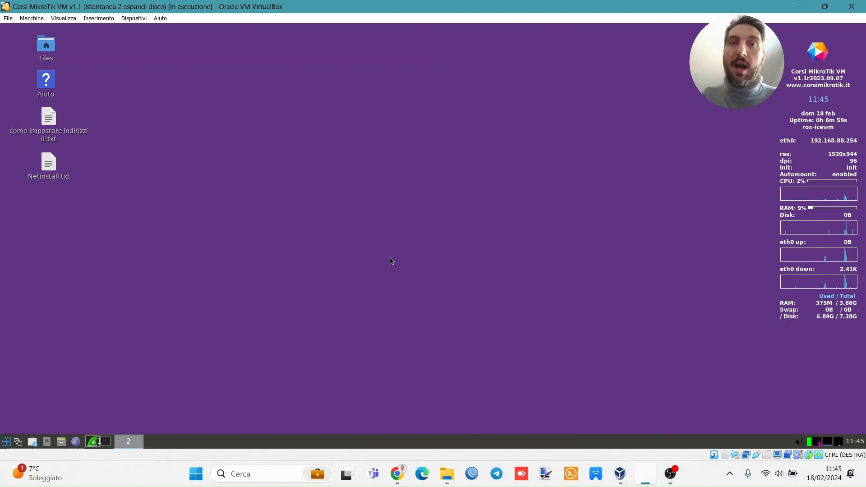
right_click(351, 232)
click(392, 81)
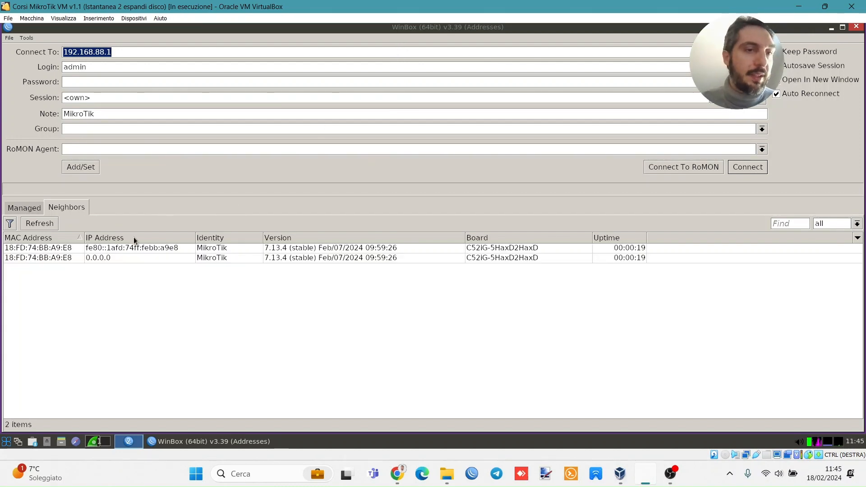
click(71, 257)
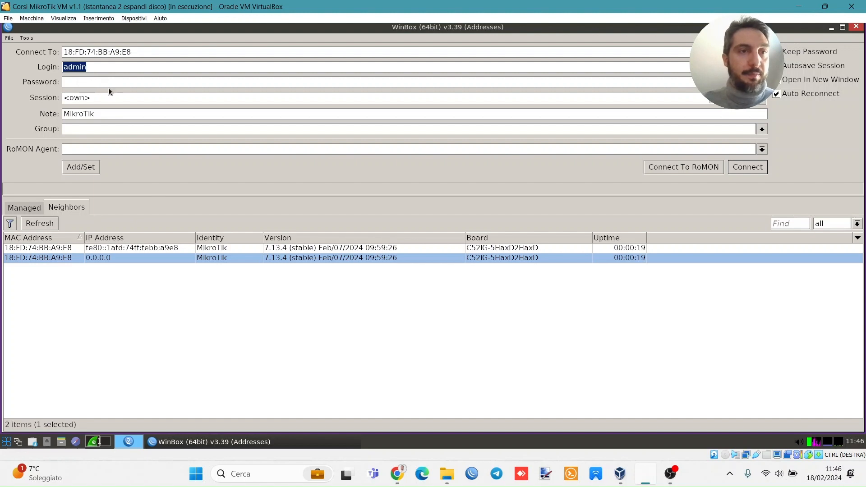
click(97, 79)
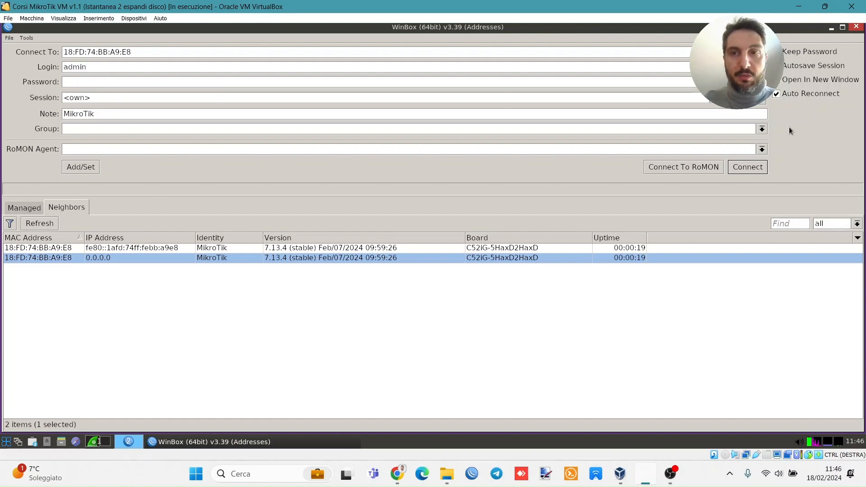
click(747, 168)
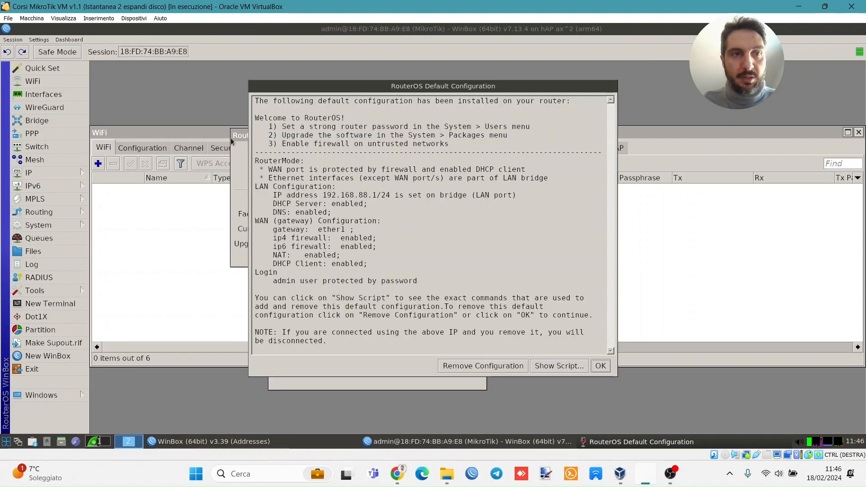
click(601, 366)
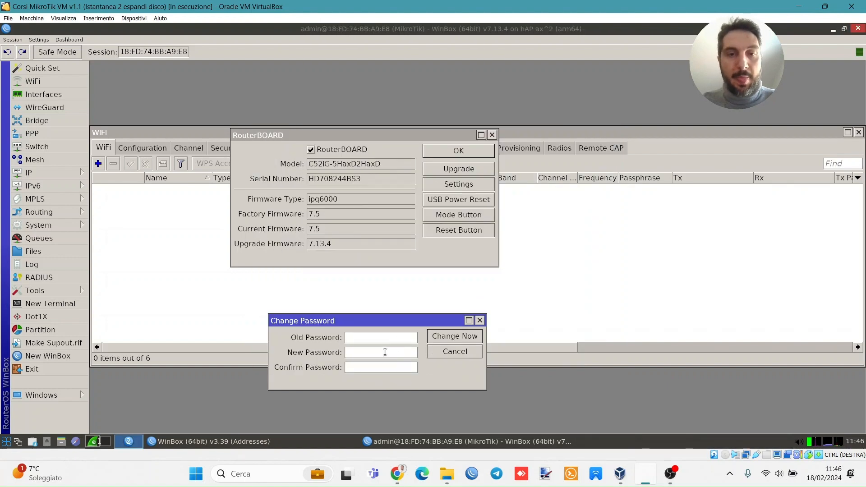
Step: Enter and confirm a new password for the admin account, then close the RouterBOARD window
click(385, 353)
text(********)
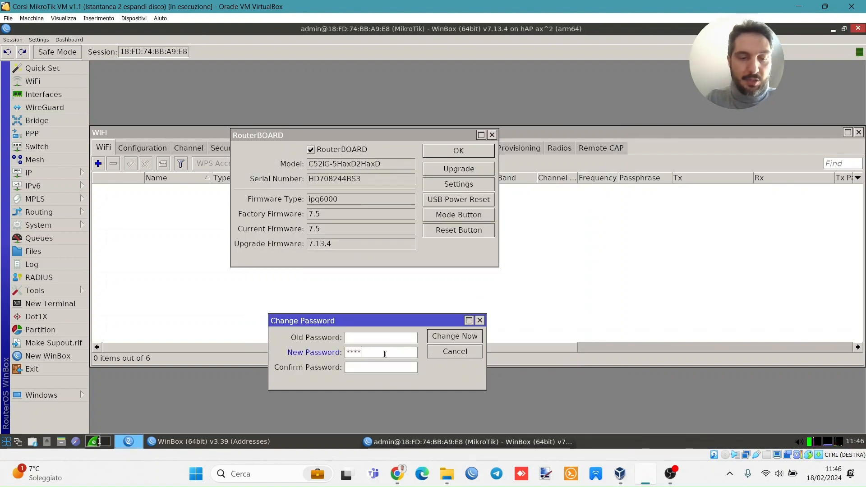
key(Tab)
text(********)
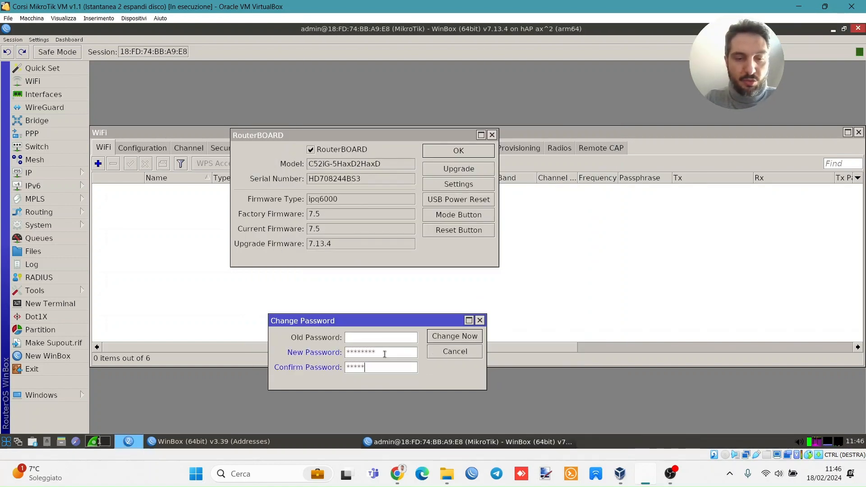
click(465, 340)
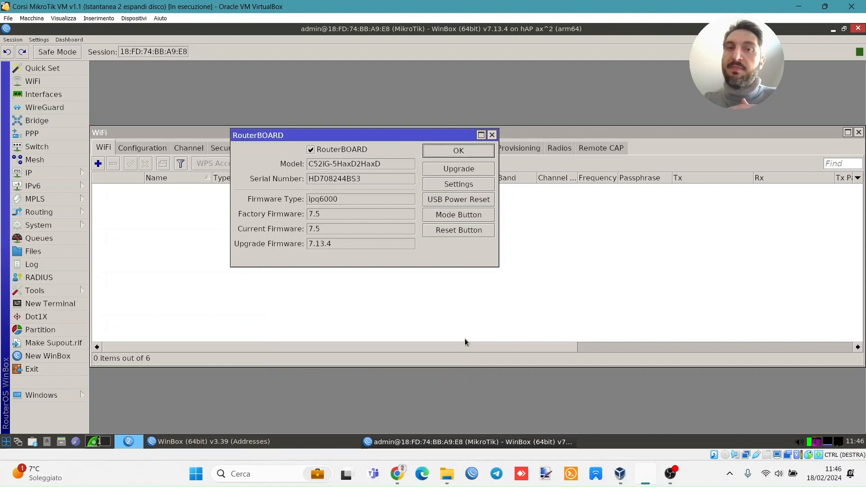
click(467, 151)
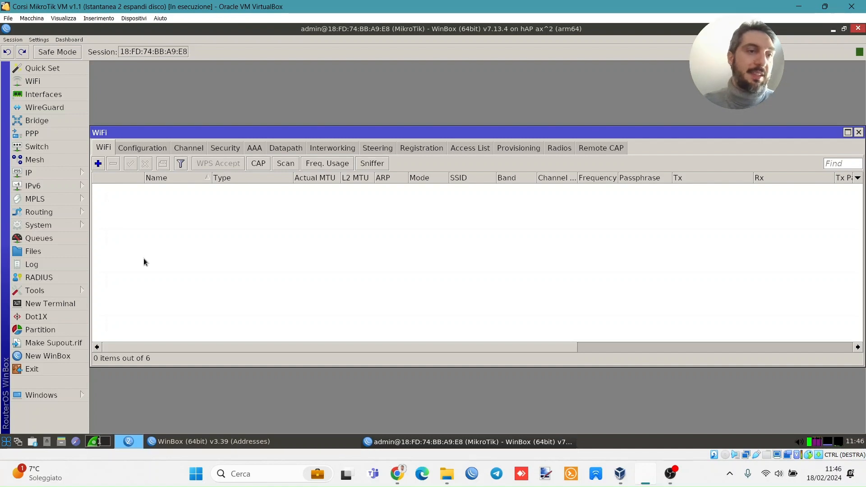
Step: Examine the reinstalled router's packages and versions in the Package List, closing and reopening the list
click(58, 225)
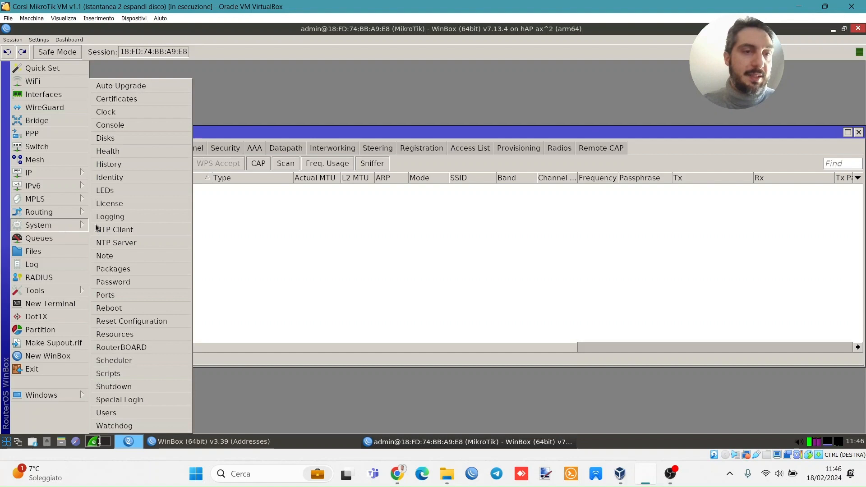
click(140, 270)
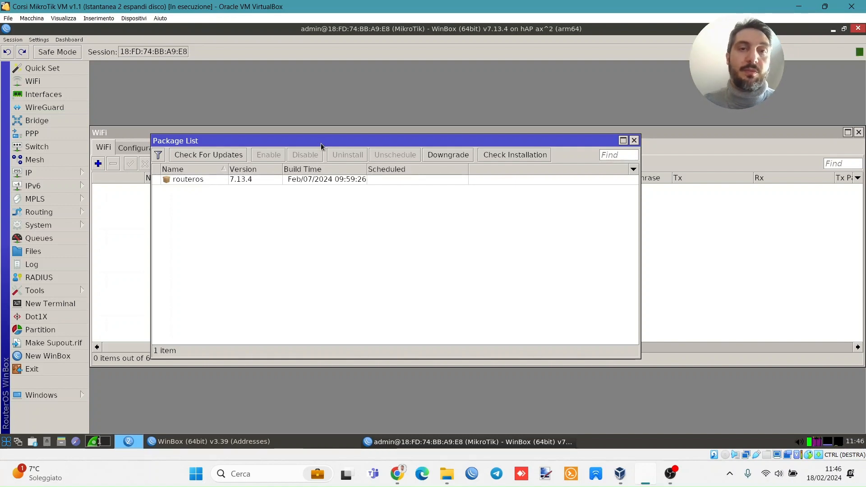
drag(321, 145, 334, 183)
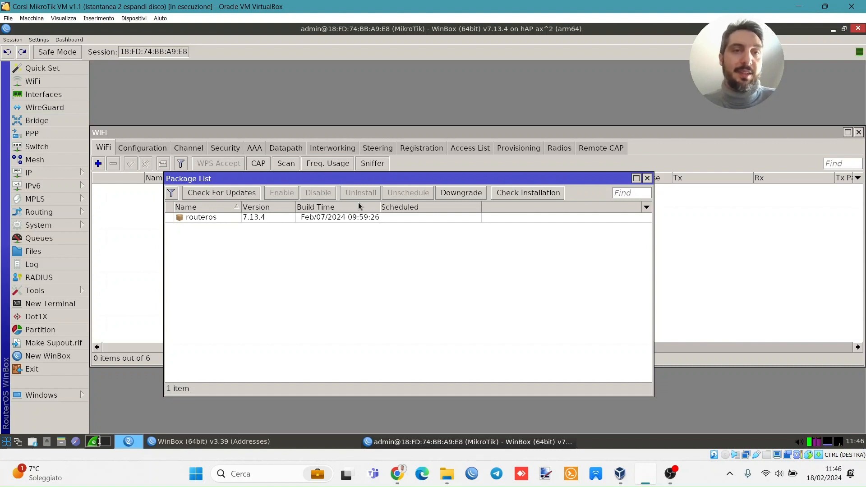
click(647, 179)
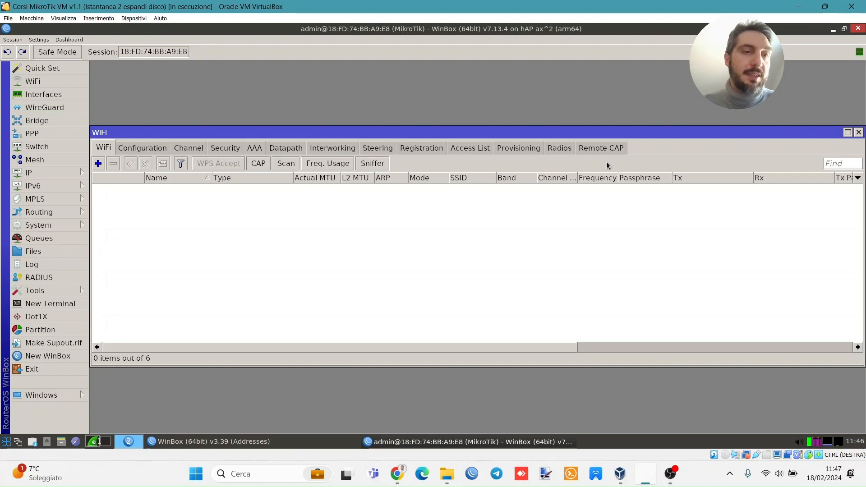
click(74, 227)
click(134, 266)
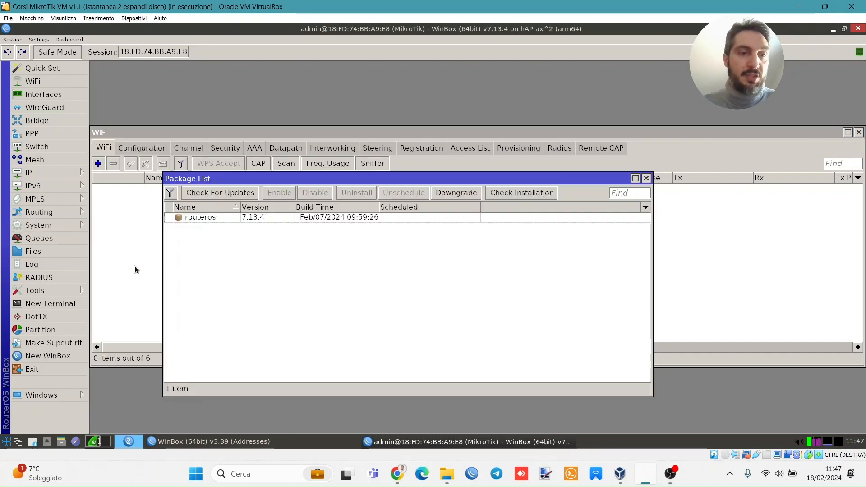
Step: Set the RouterBOARD boot device to try-ethernet-once-then-nand, and close the Package List, RouterBOARD and WiFi windows
click(646, 179)
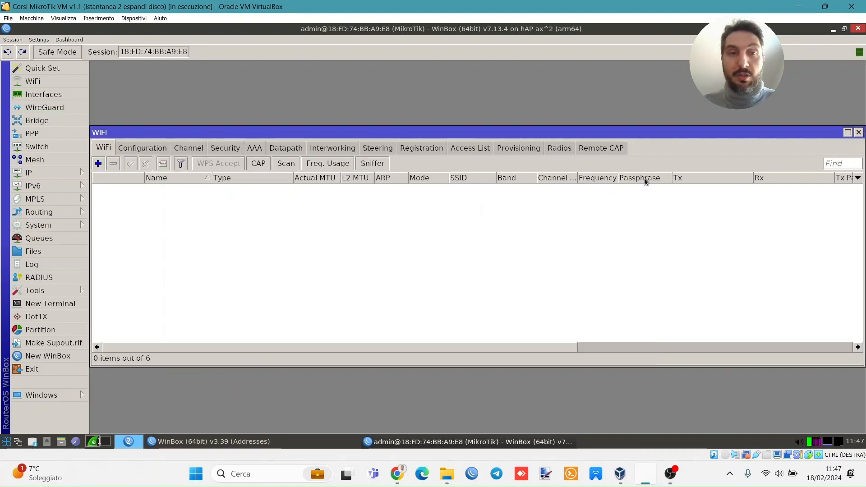
click(77, 223)
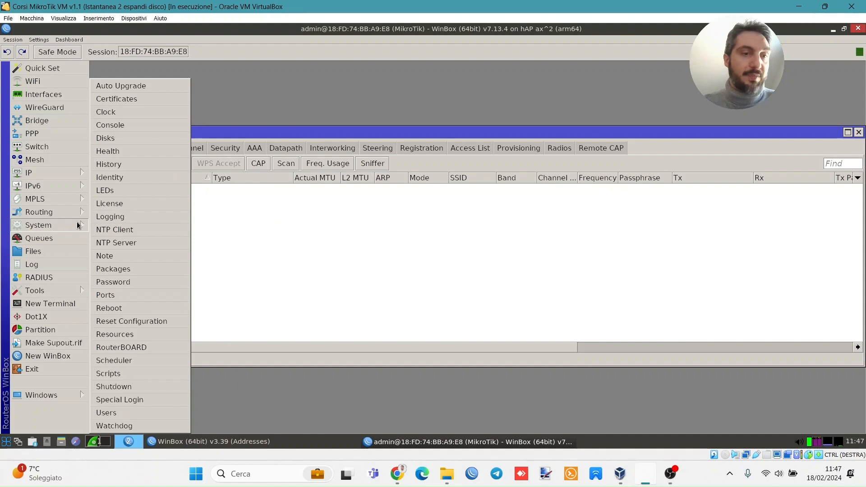
click(155, 346)
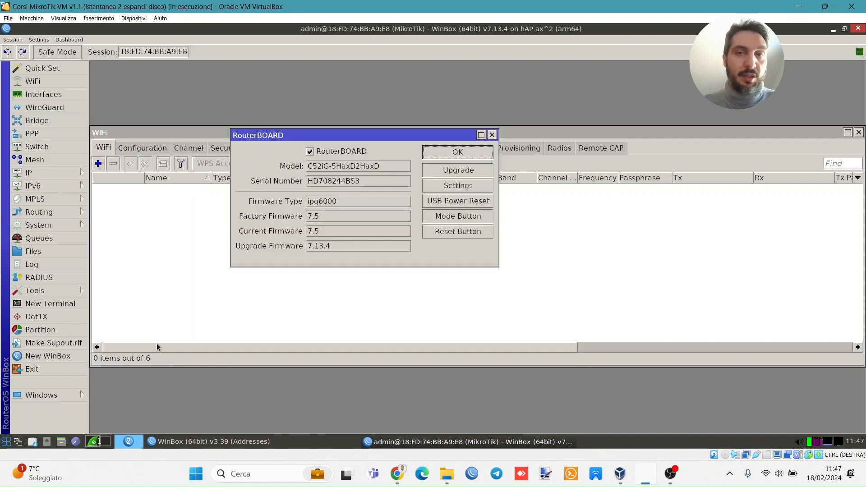
click(468, 189)
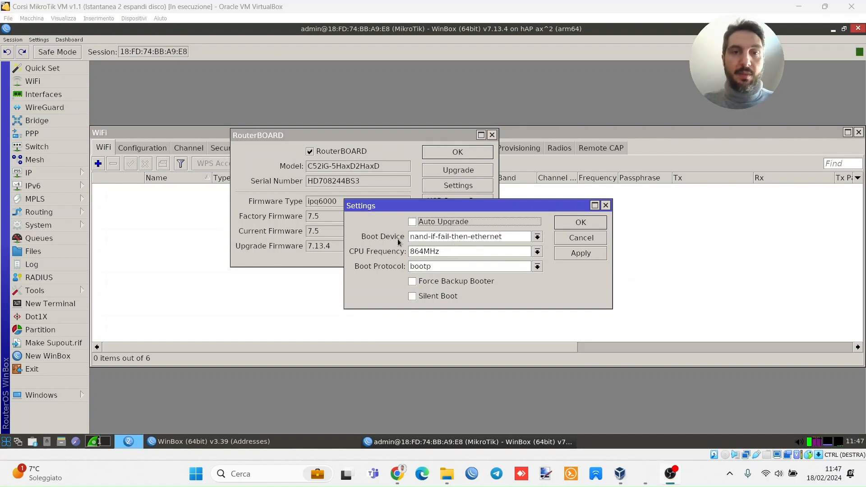
click(537, 237)
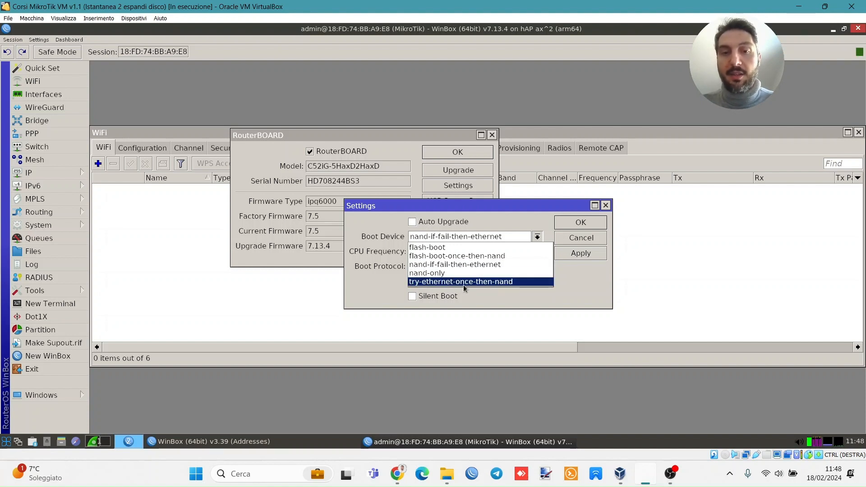
click(535, 282)
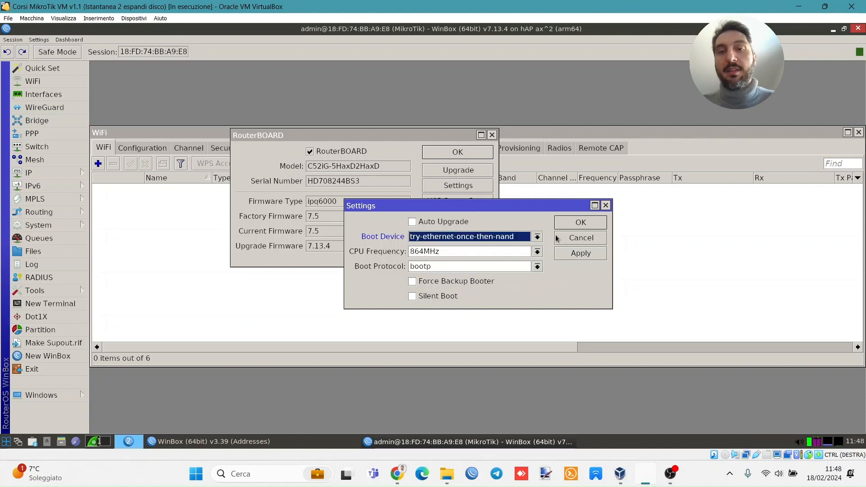
click(582, 223)
click(483, 159)
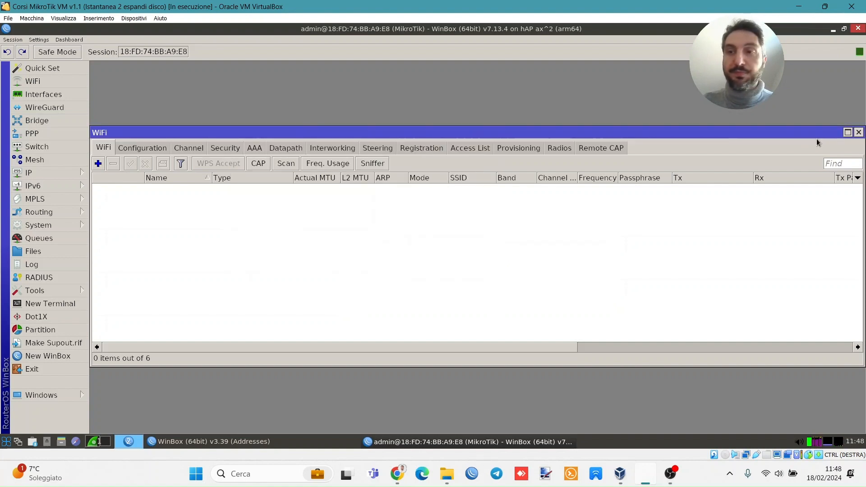
click(859, 132)
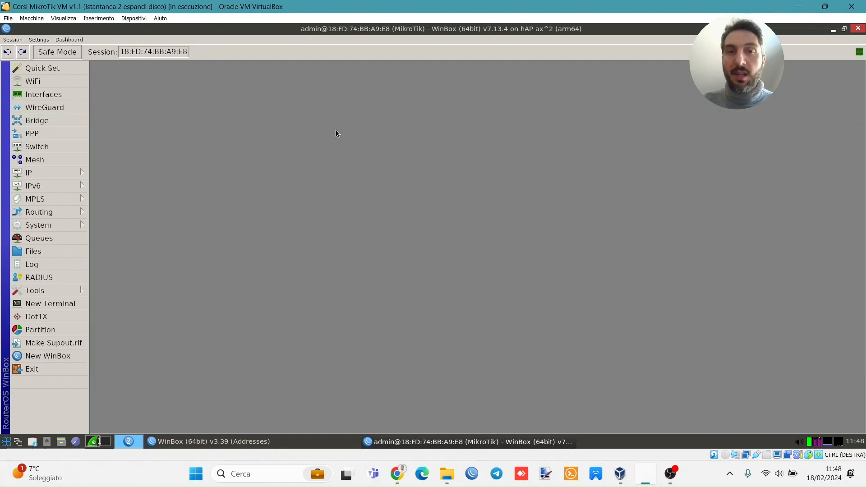
click(74, 225)
click(126, 308)
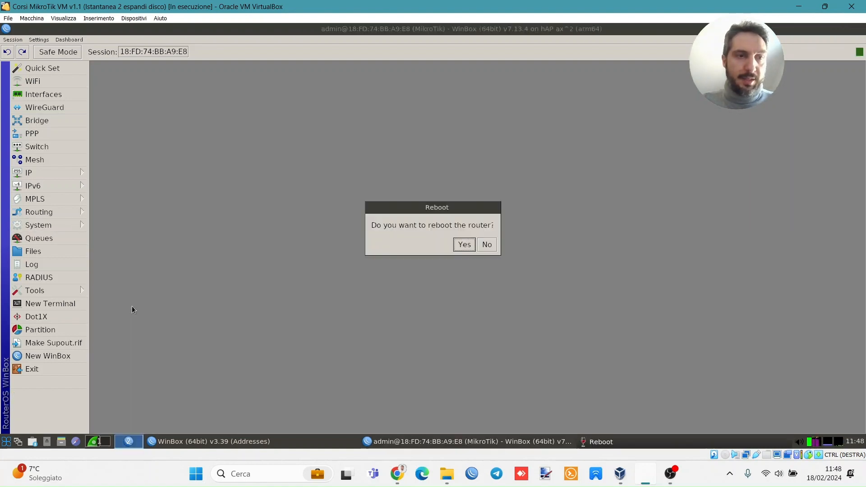
click(487, 245)
Step: Recheck the boot device in the RouterBOARD settings and close both dialogs
click(65, 228)
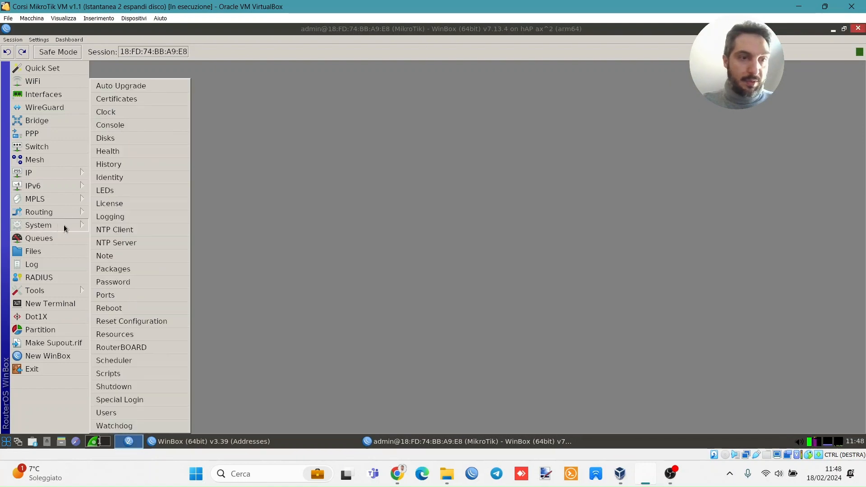
click(148, 333)
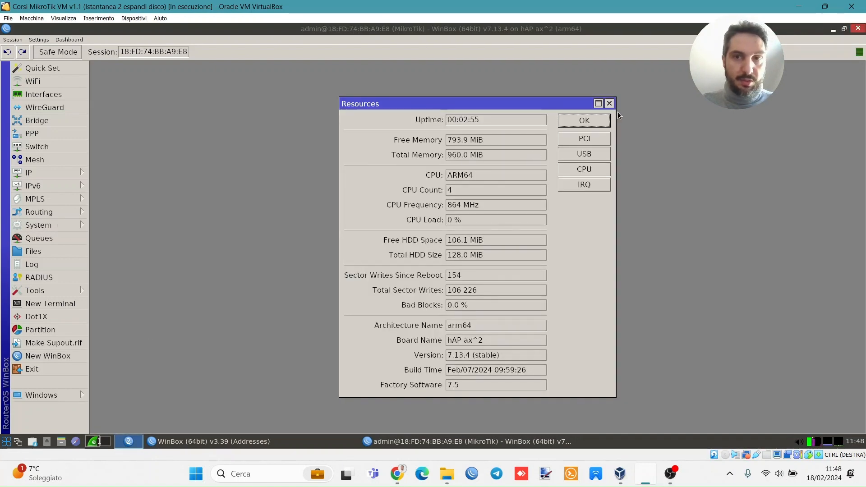
click(609, 104)
click(49, 226)
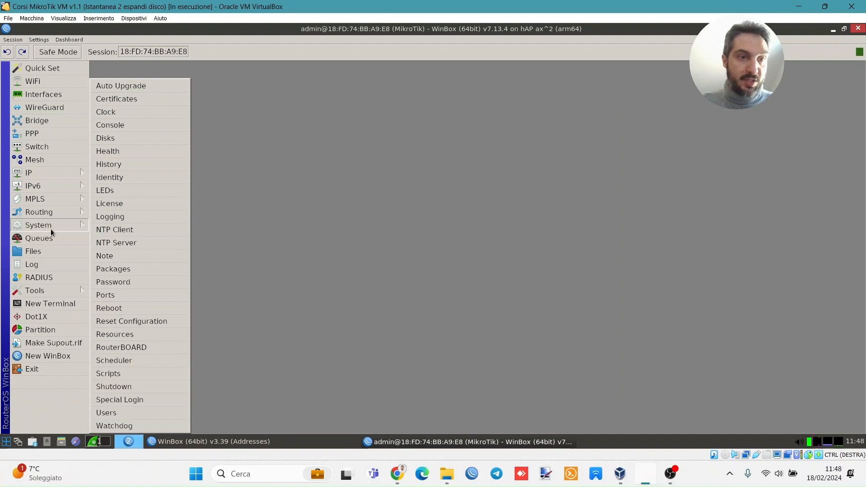
click(134, 347)
click(477, 185)
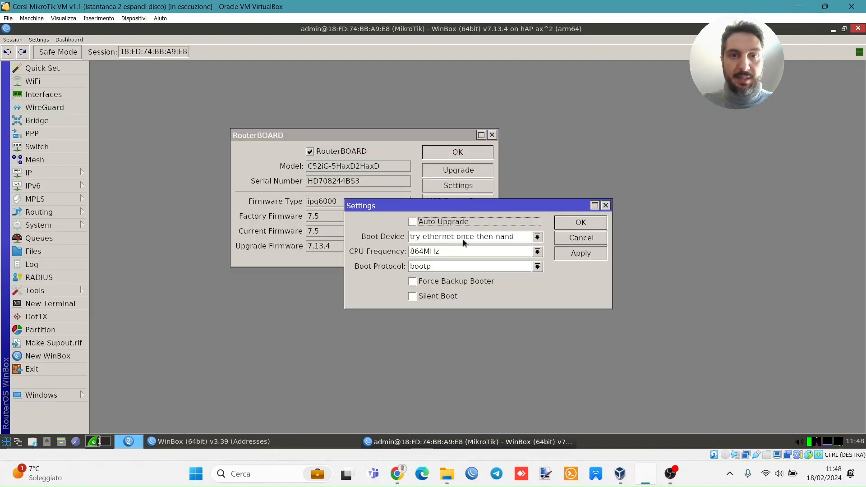
click(588, 223)
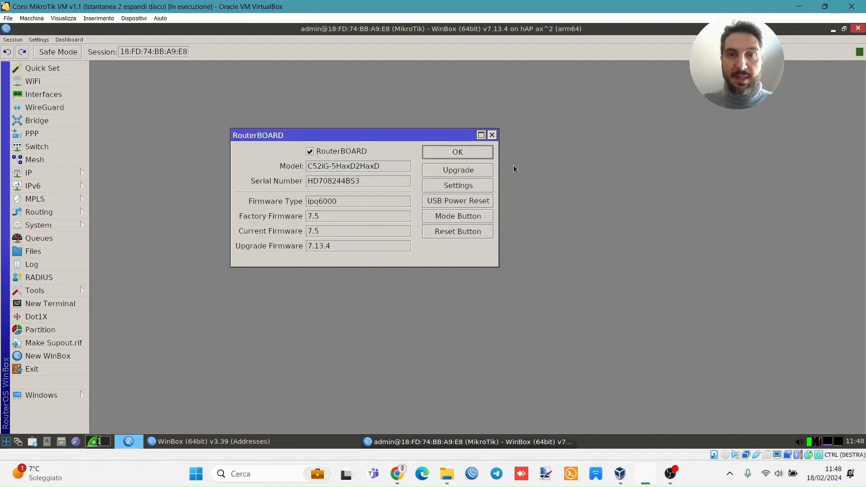
click(469, 147)
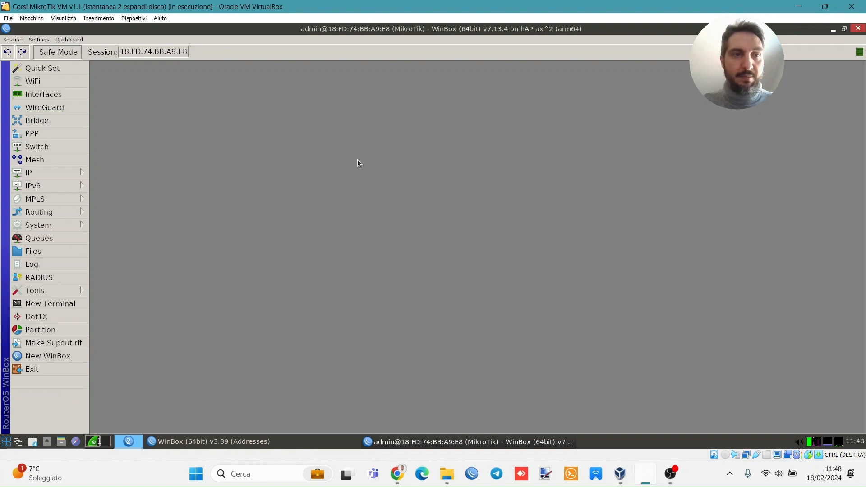
Step: Reboot the router, checking Wireshark and Netinstall on workspace 1 before confirming the reboot
click(54, 225)
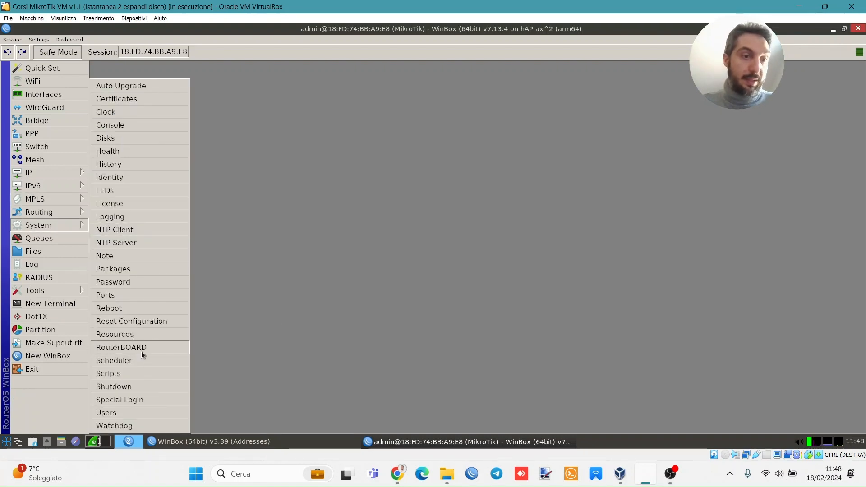
click(137, 309)
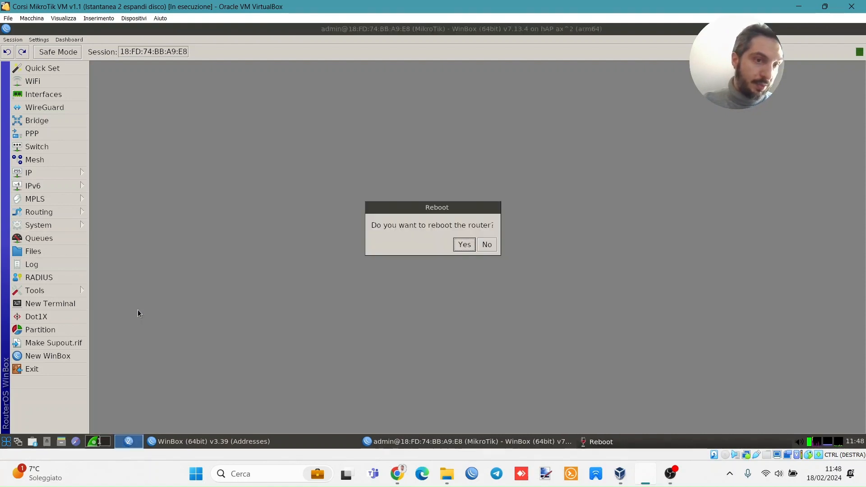
click(95, 443)
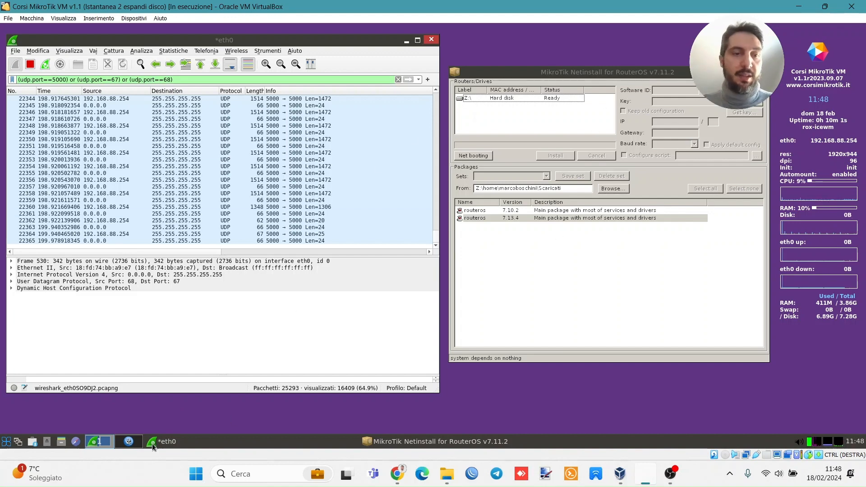
click(128, 442)
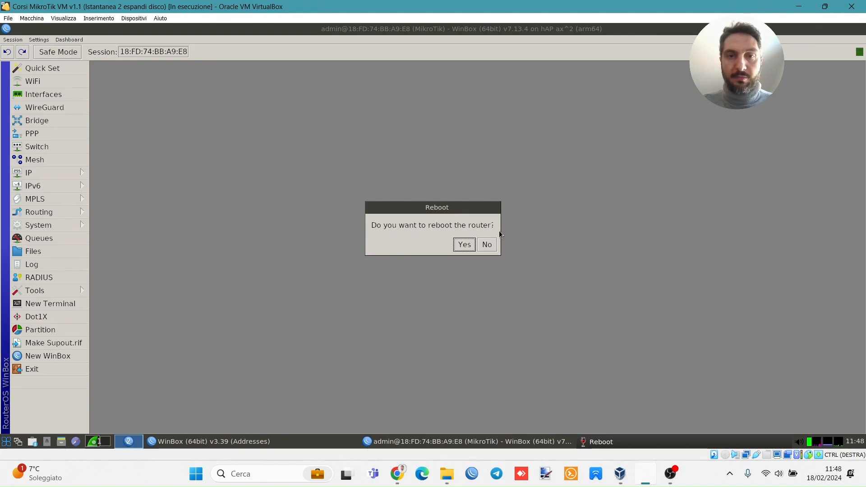
click(465, 246)
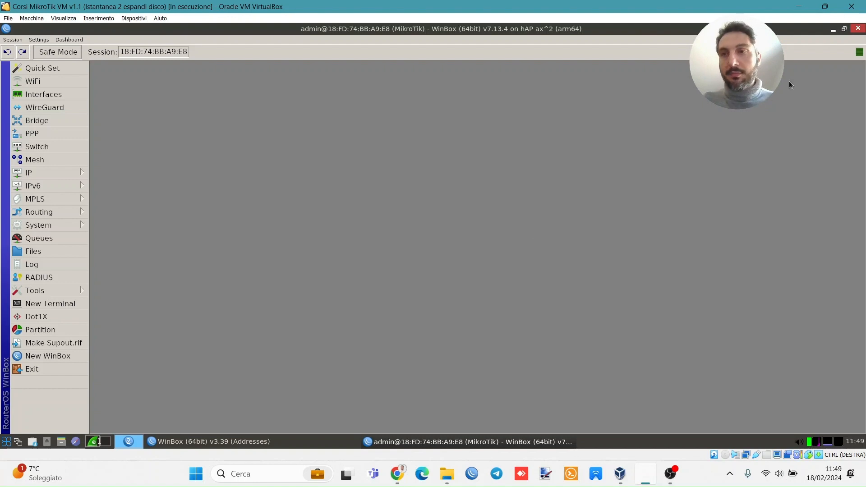
Step: Close the WinBox session and its connection window, and select the latest Boot Reply packet in Wireshark on workspace 1
click(858, 28)
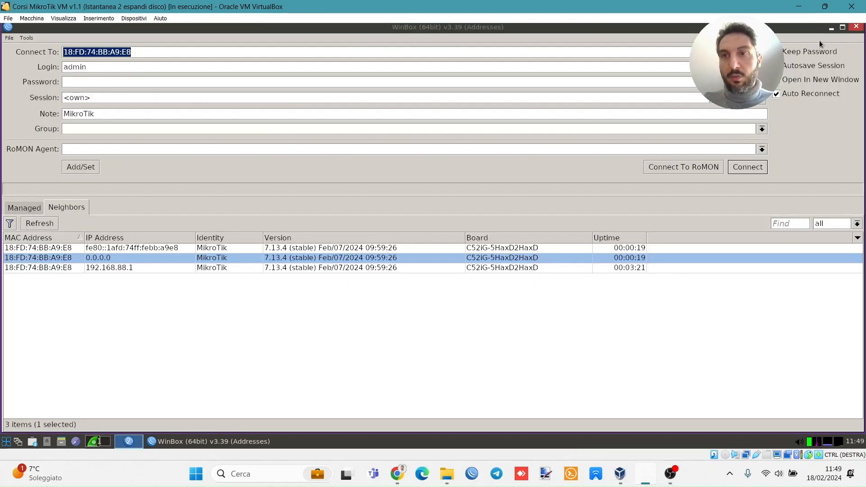
click(861, 30)
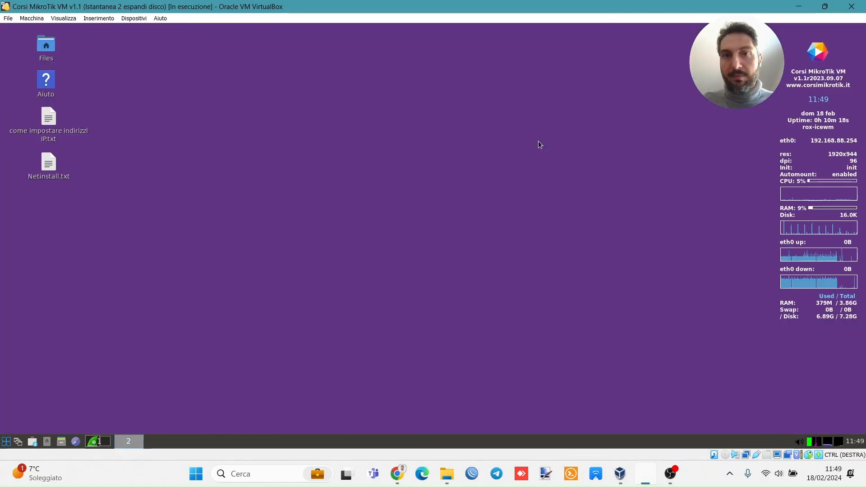
click(97, 442)
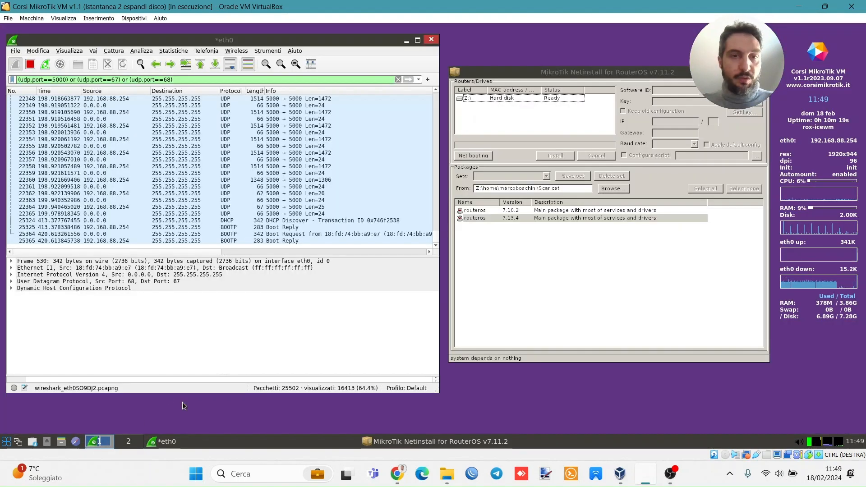
click(390, 200)
click(299, 240)
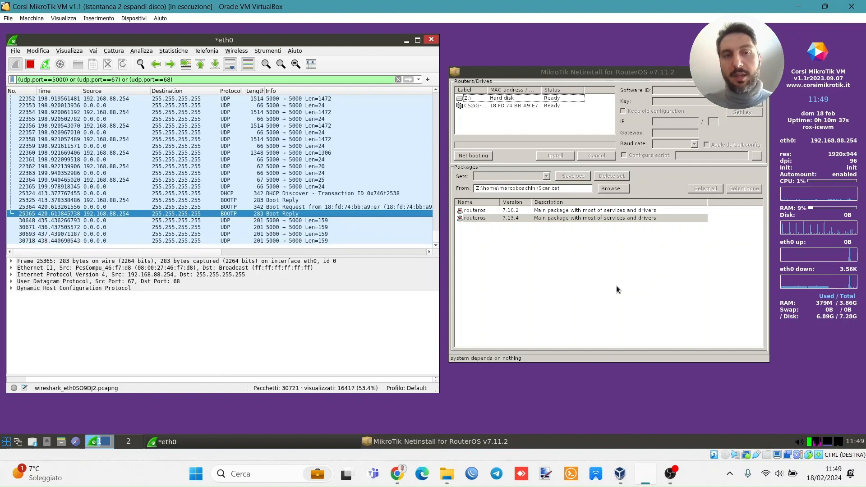
Step: Select the network-booted C52iG router in Netinstall and load the packages from the all_packages-arm64-7.13.4 folder inside Scaricati
click(472, 107)
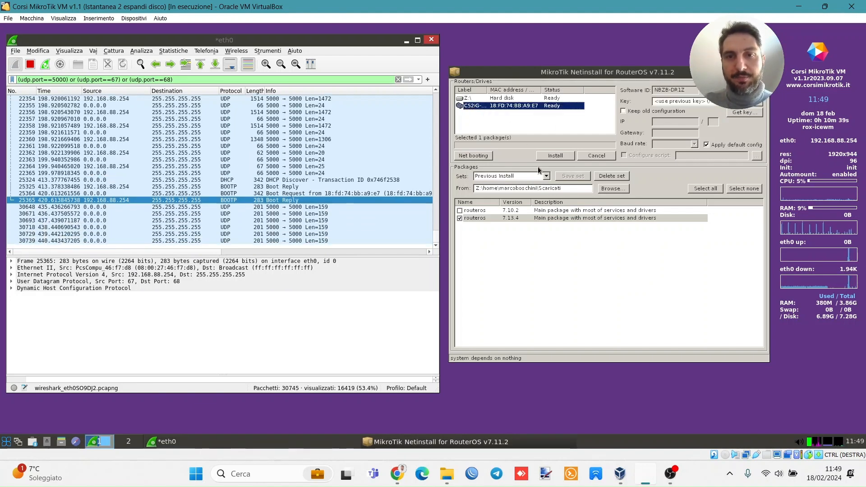
click(614, 189)
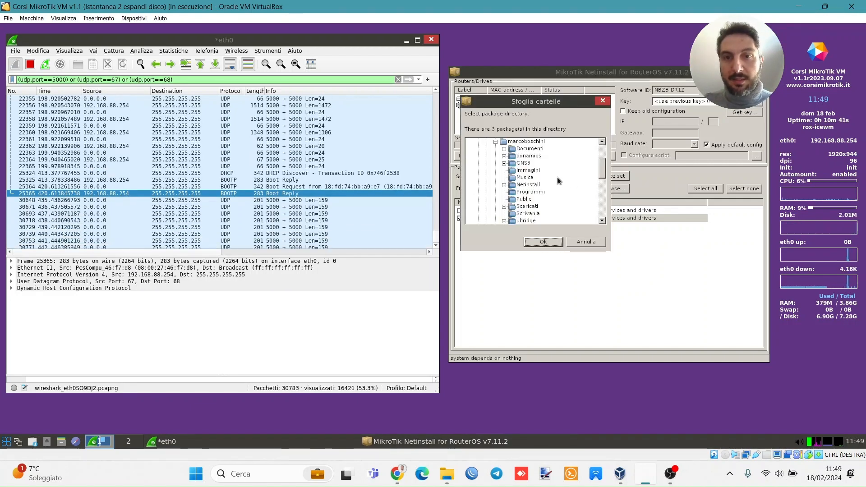
scroll(528, 194, down, 2)
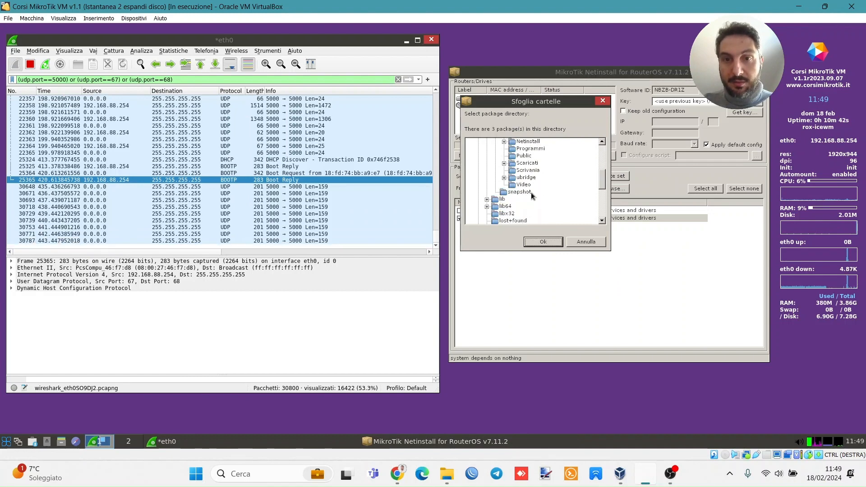
double_click(530, 163)
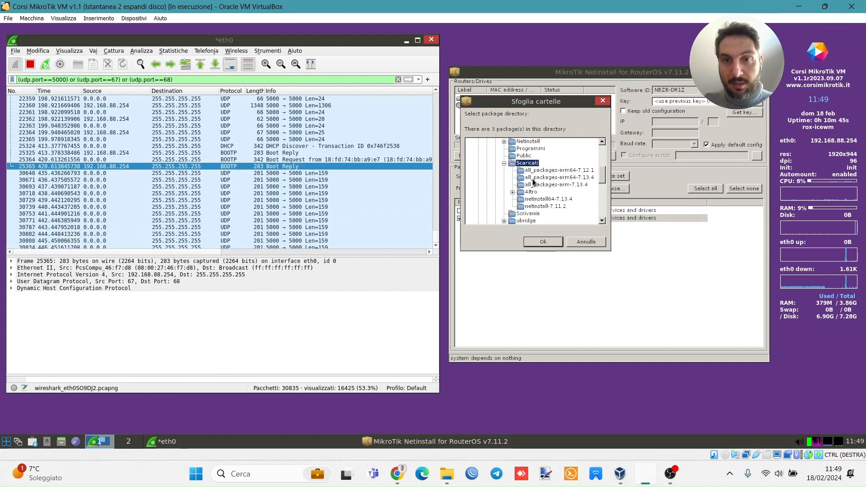
click(584, 179)
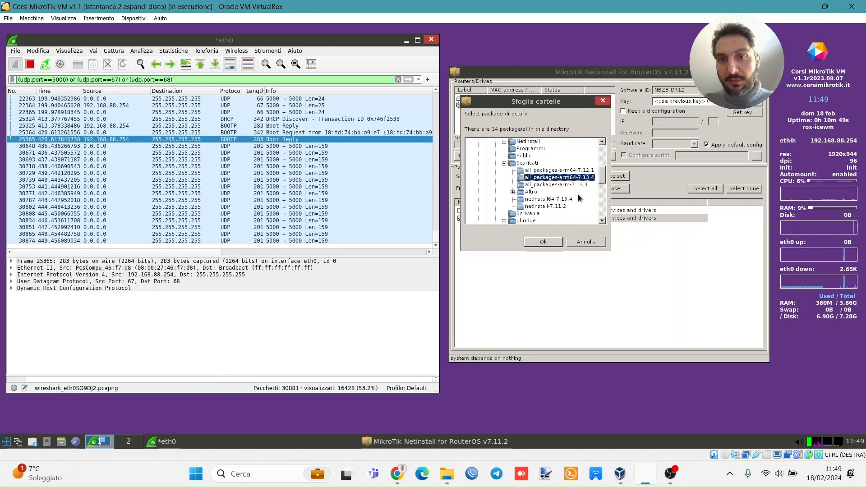
click(543, 241)
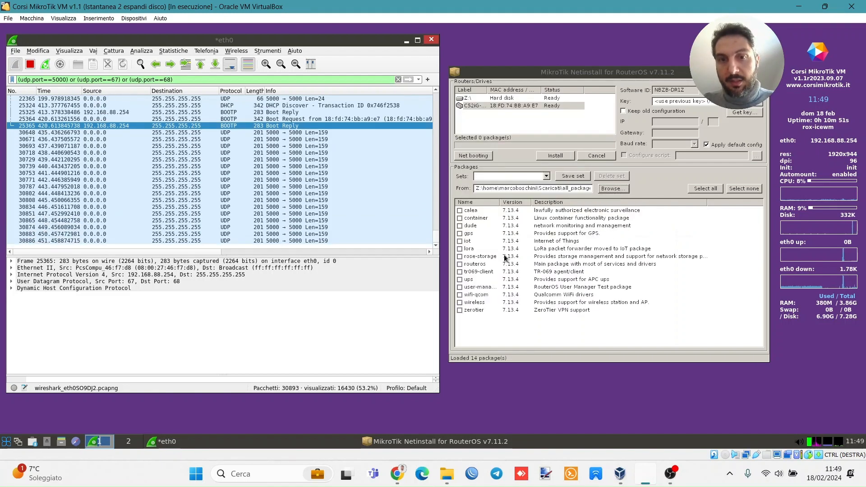
click(505, 105)
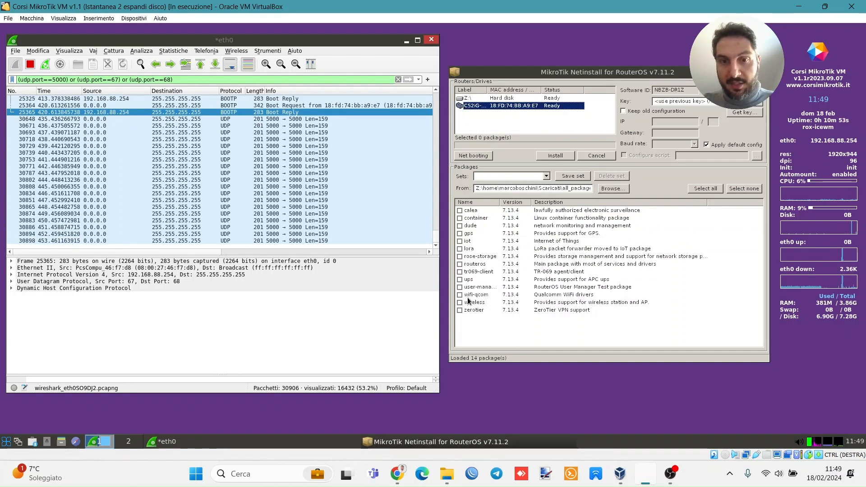
Step: Widen the package list's Name column and mark the routeros and wifi-qcom 7.13.4 packages for installation
drag(504, 205, 536, 205)
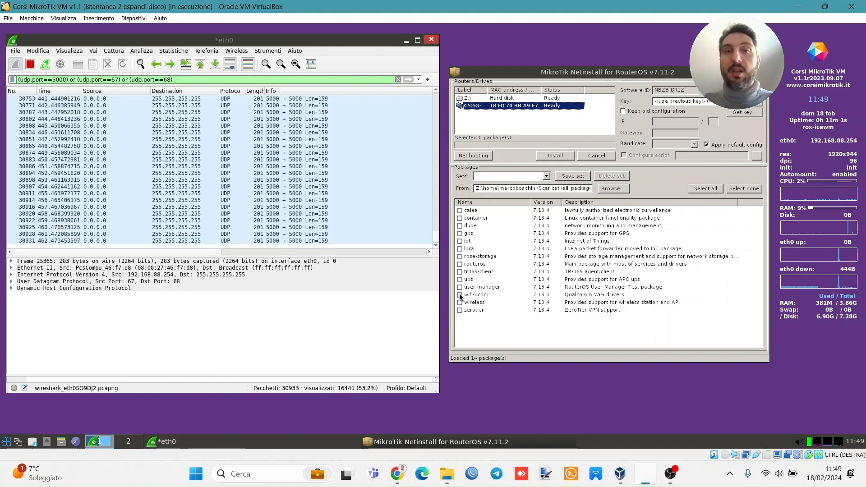
click(460, 295)
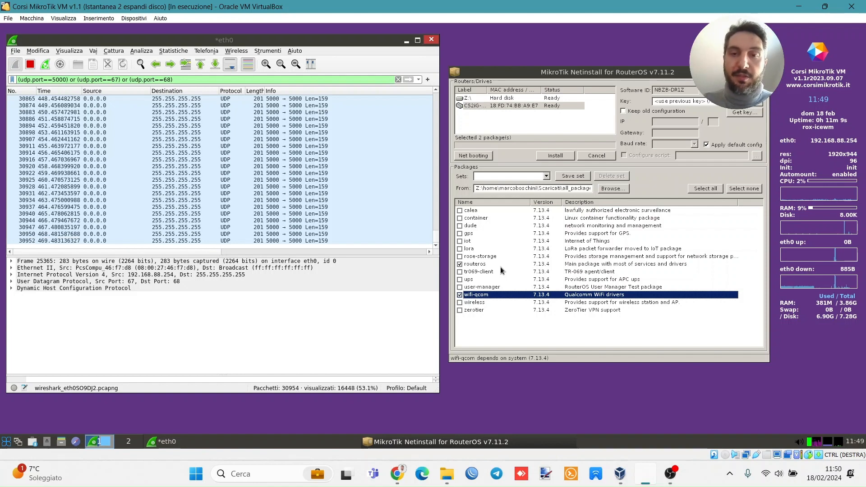
click(476, 266)
click(460, 264)
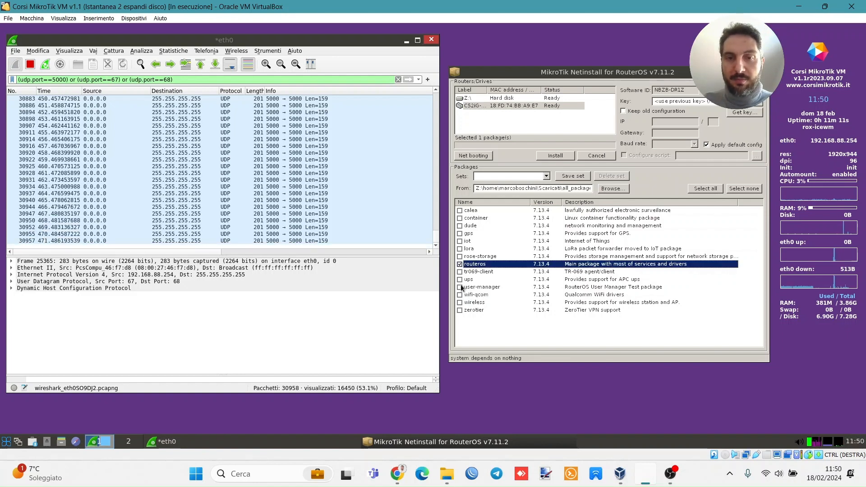
click(460, 295)
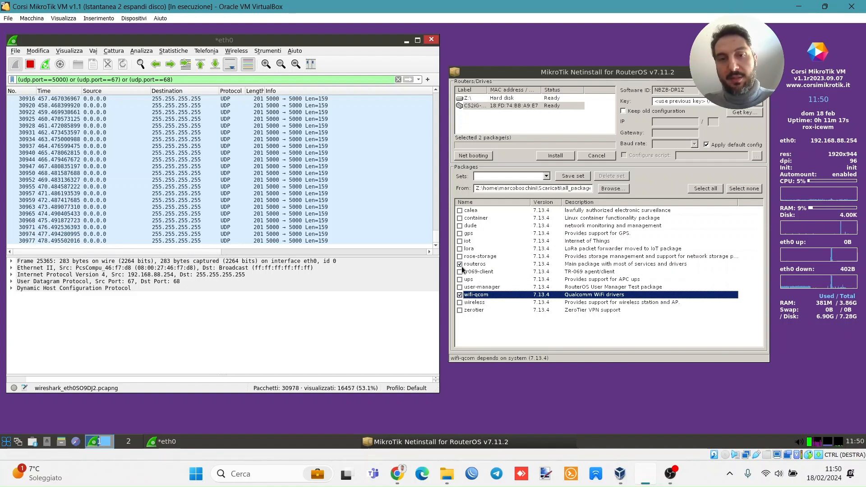
Step: Install the marked routeros and wifi-qcom packages on the C52iG router and dismiss its finished entry in Netinstall
click(559, 156)
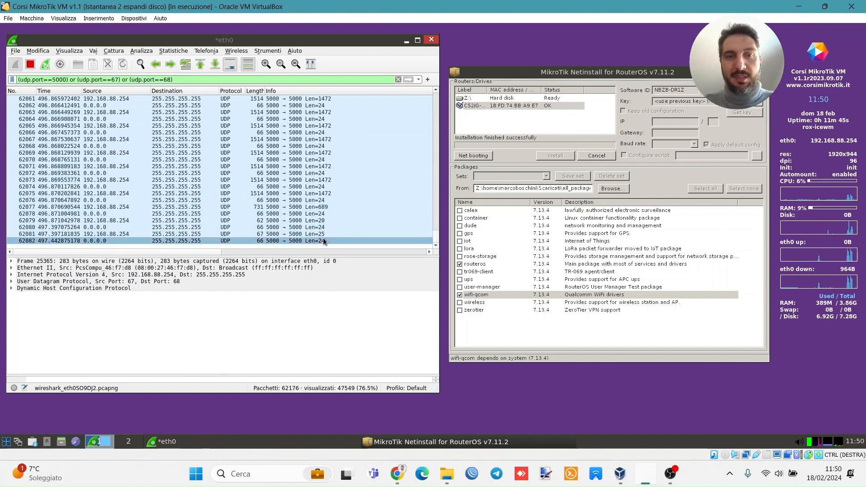
click(595, 156)
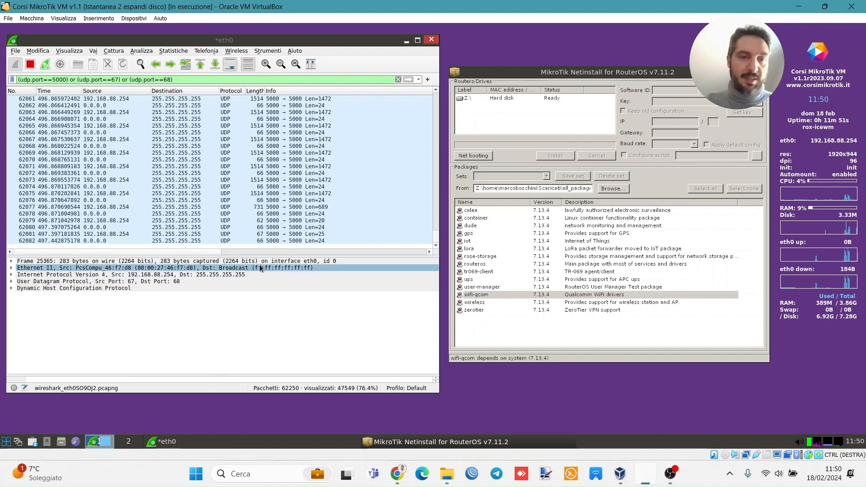
Step: Launch WinBox on workspace 2 and connect to the router at 192.168.88.1 as admin with a blank password
click(129, 443)
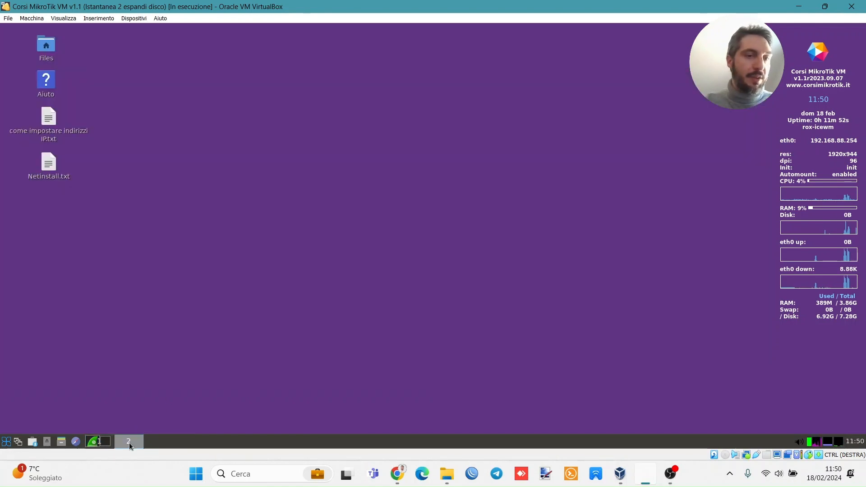
right_click(287, 300)
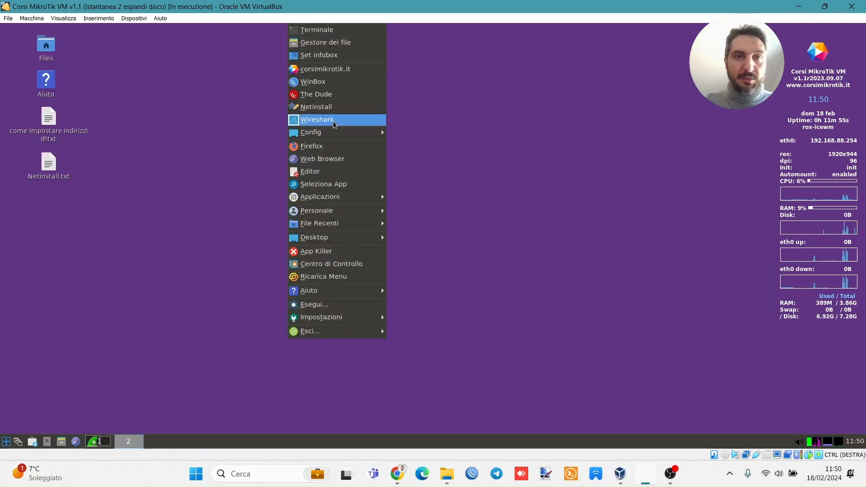
click(335, 82)
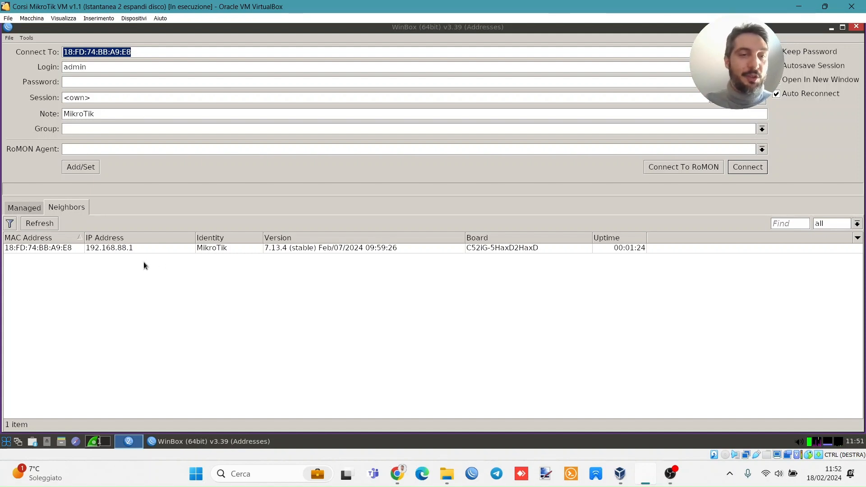
click(118, 249)
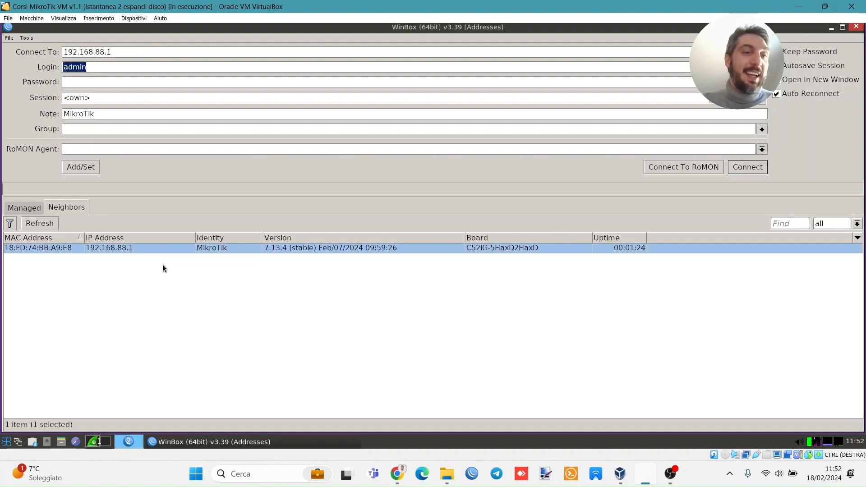
click(95, 85)
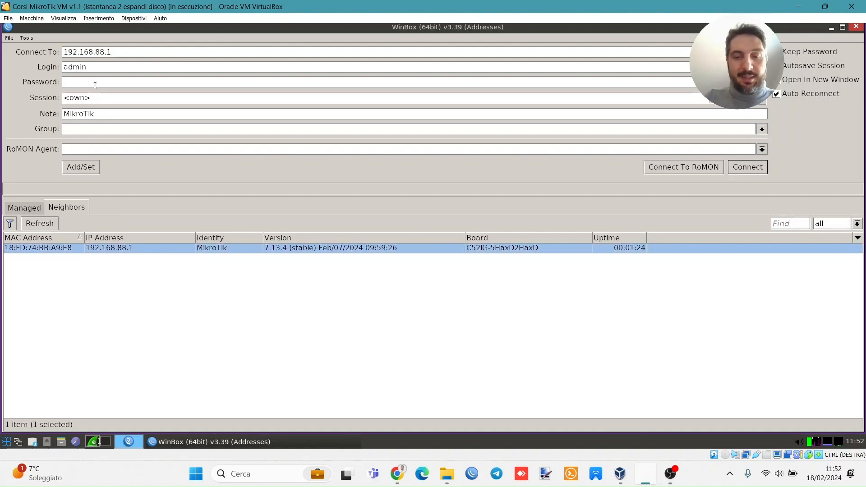
key(Return)
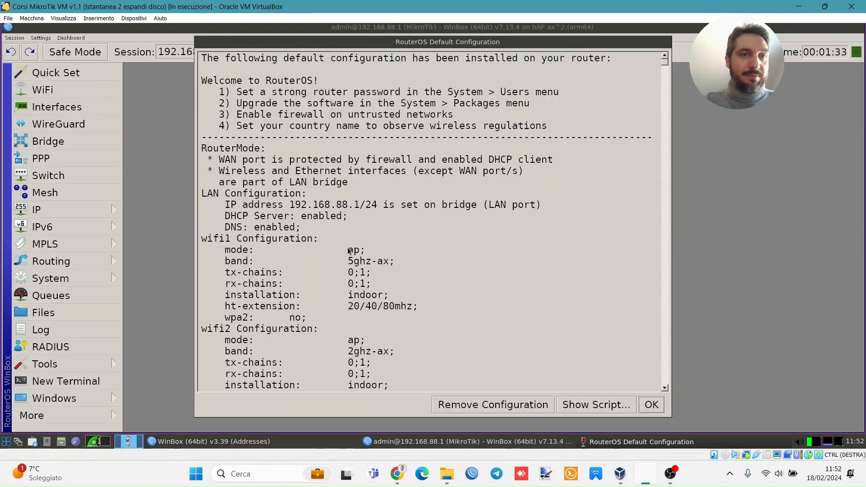
Step: Accept the RouterOS default configuration and reconnect to the neighbor at 192.168.88.1
click(648, 407)
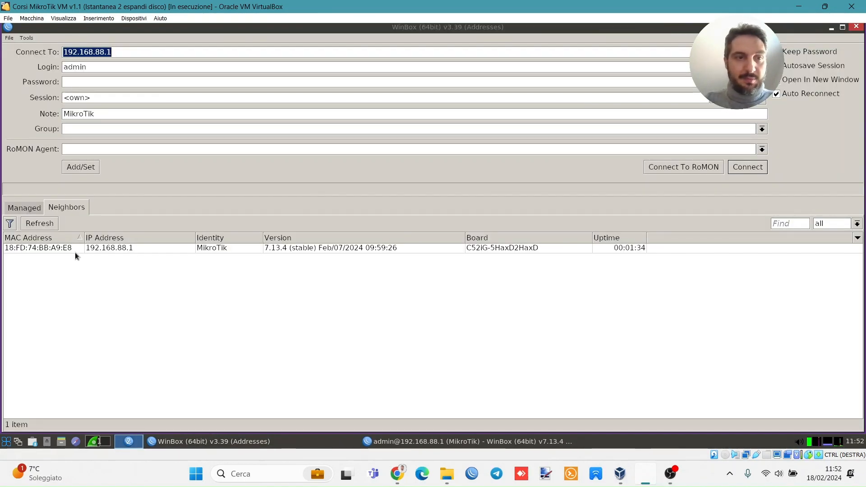
click(106, 249)
click(749, 168)
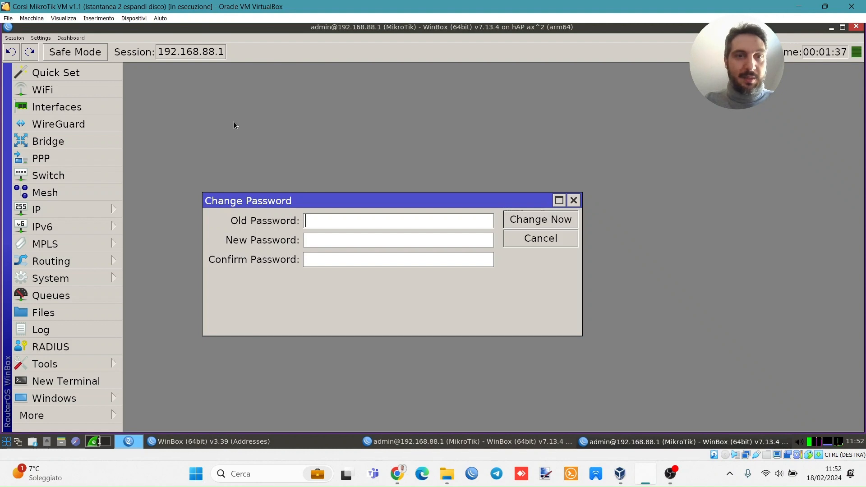
Step: Enter and confirm a new router password, leaving the old password blank, and apply the change
click(334, 247)
text(*)
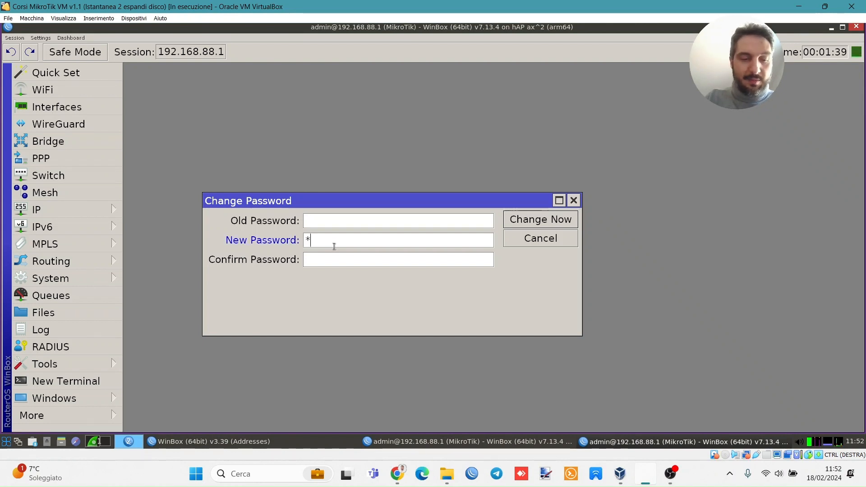
text(*******)
key(Tab)
text(*)
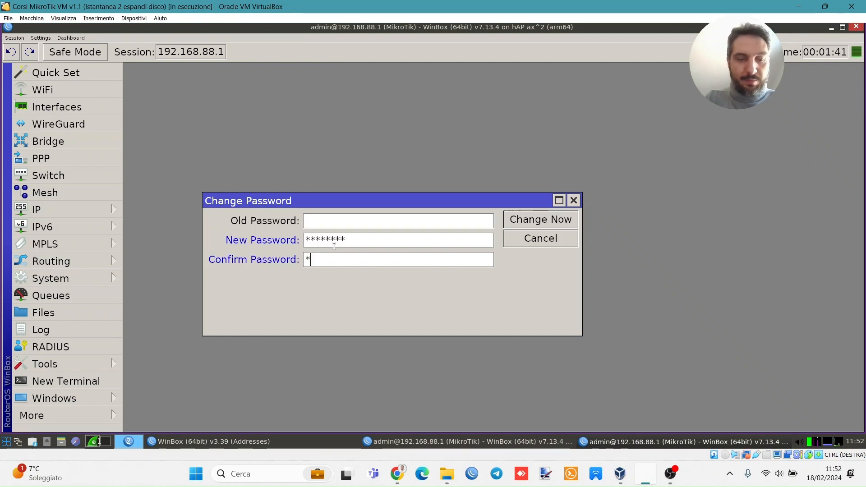
text(*******)
key(Return)
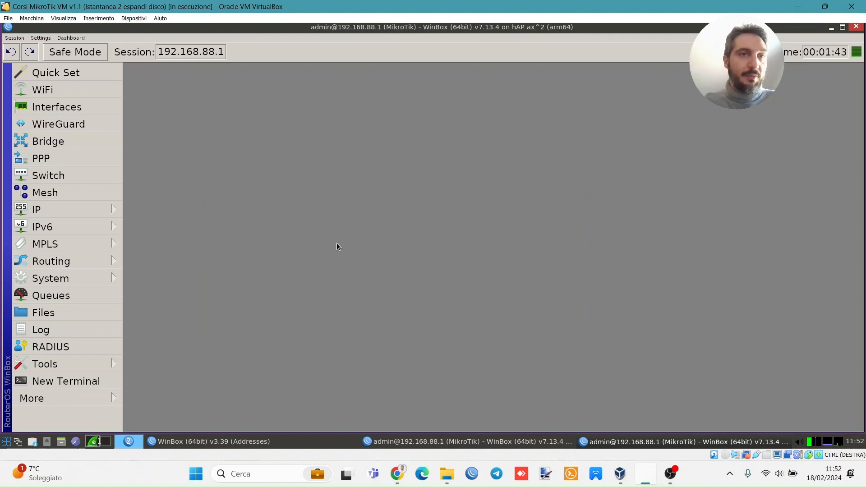
Step: Inspect the router's WiFi interfaces and check the names and versions of its installed packages, closing the package list each time
click(75, 92)
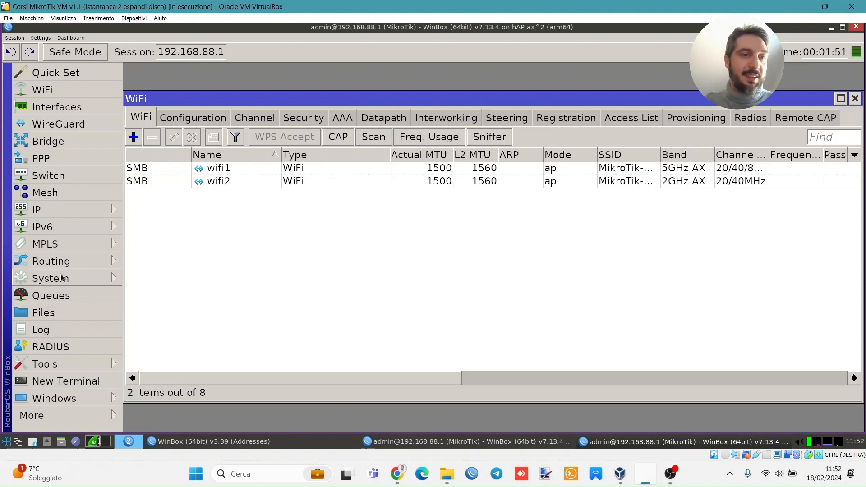
click(78, 279)
click(168, 273)
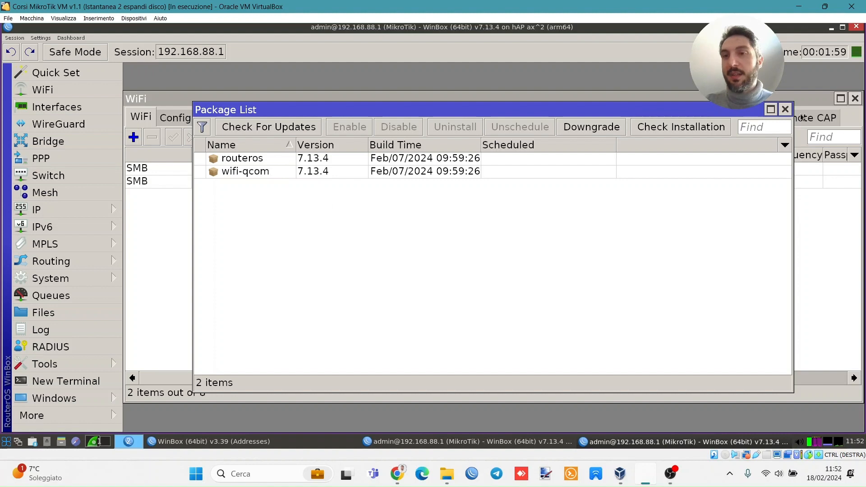
click(786, 110)
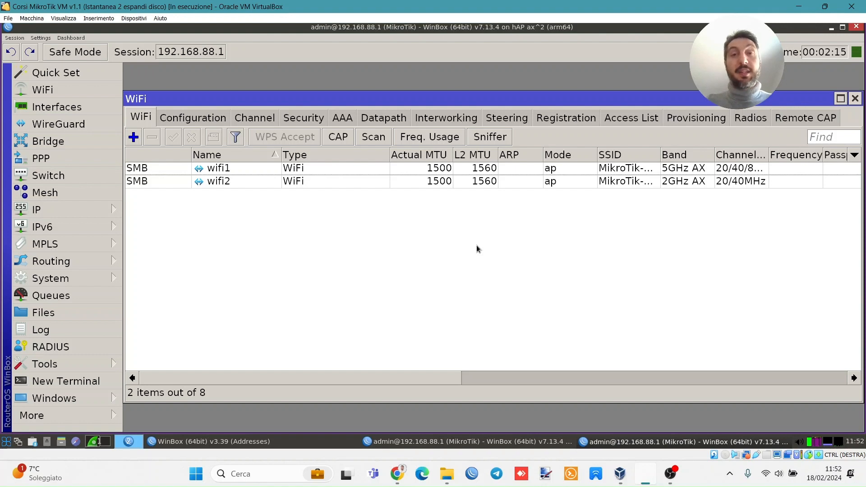
click(90, 280)
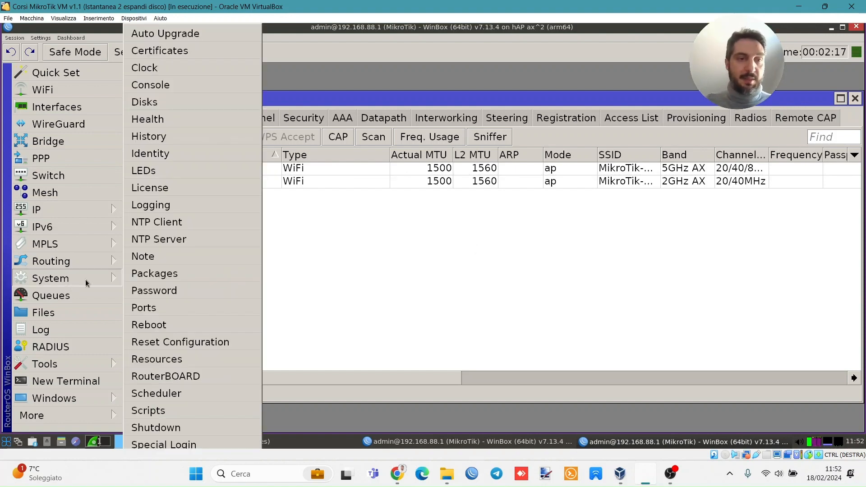
click(207, 279)
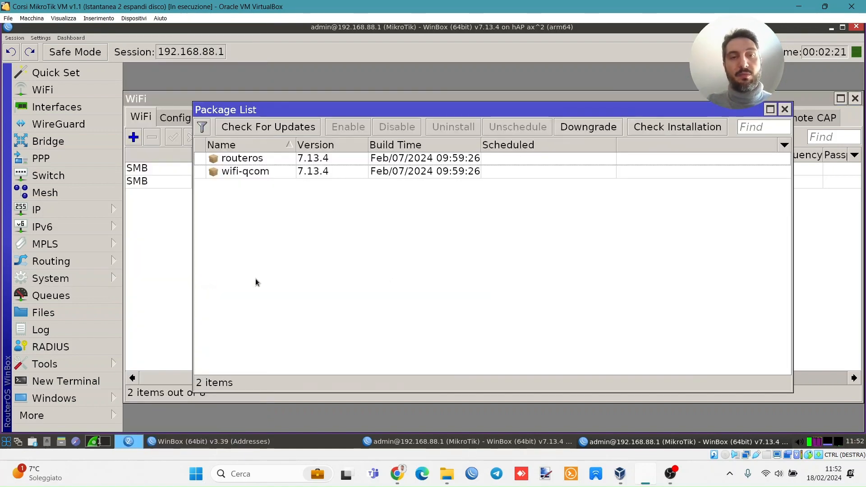
click(785, 109)
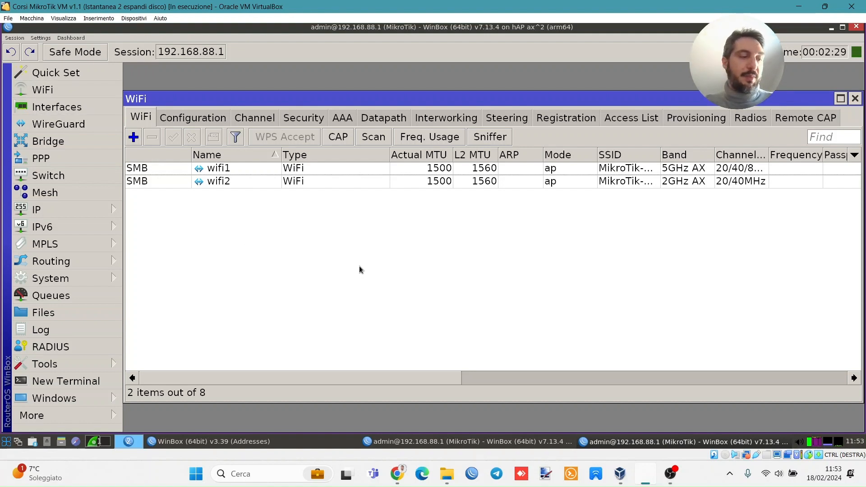
Step: Review the Netinstall and Wireshark windows on workspace 1 and return to the WinBox session on workspace 2
click(89, 439)
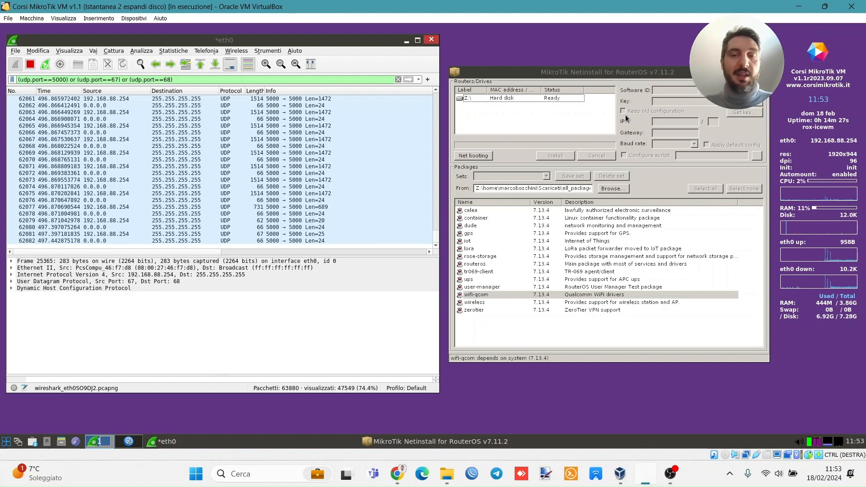
click(130, 442)
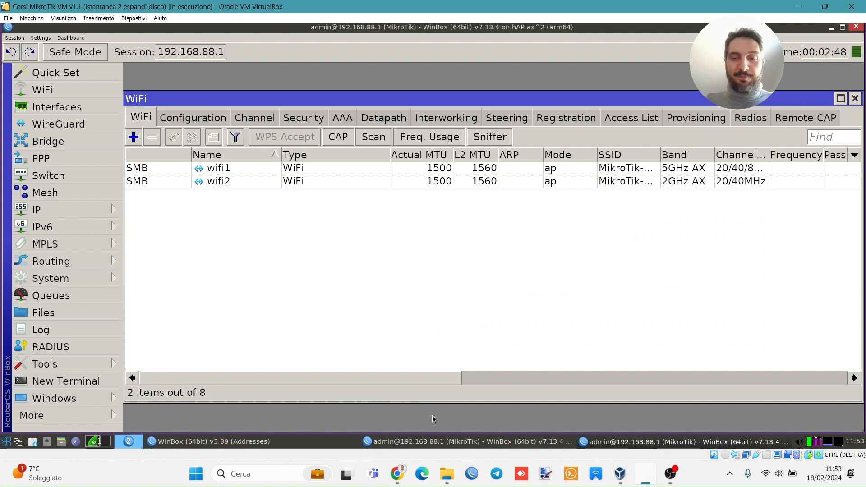